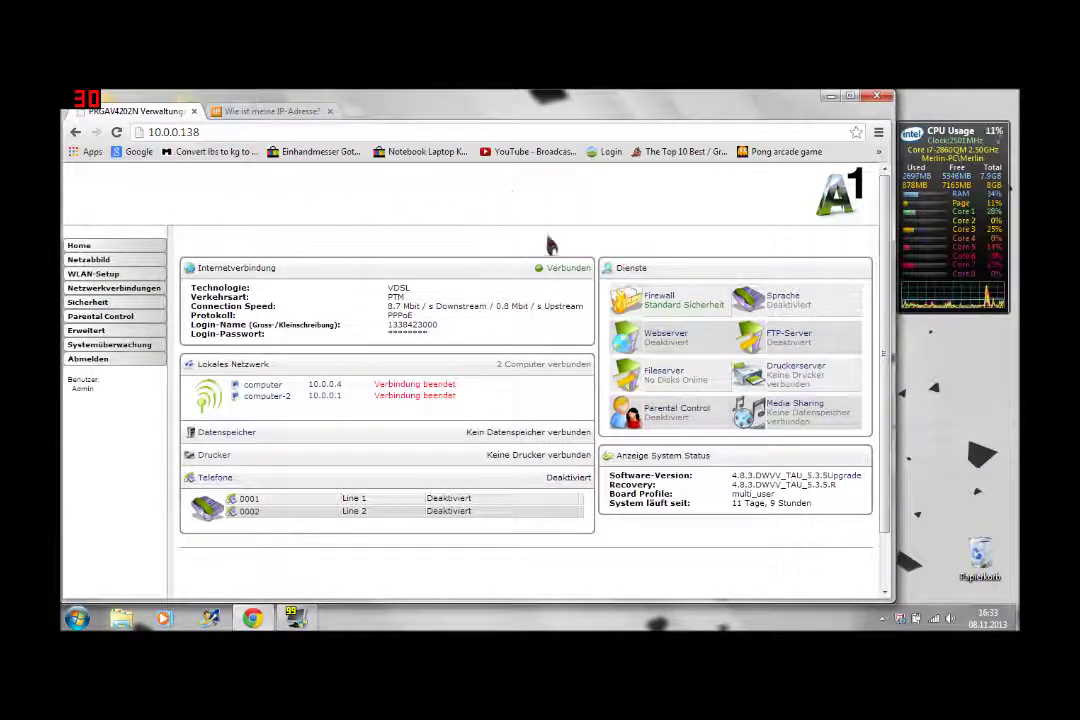
# Step: Open the router's port forwarding settings in the security section and start a new forwarding rule
pyautogui.click(103, 293)
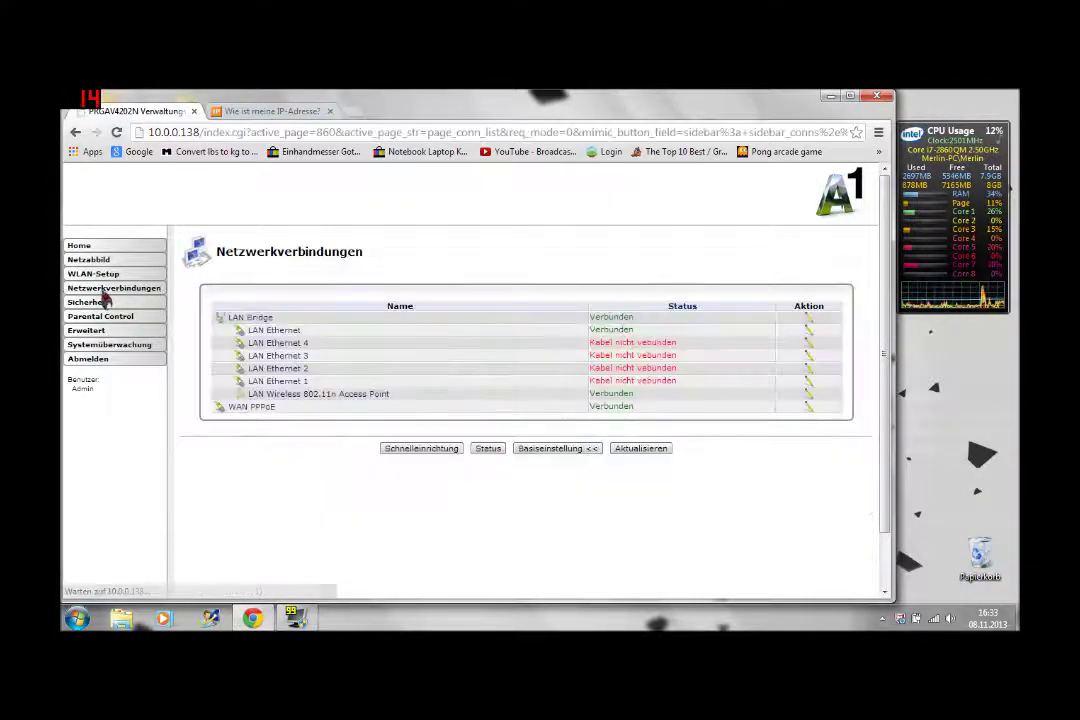
pyautogui.click(101, 305)
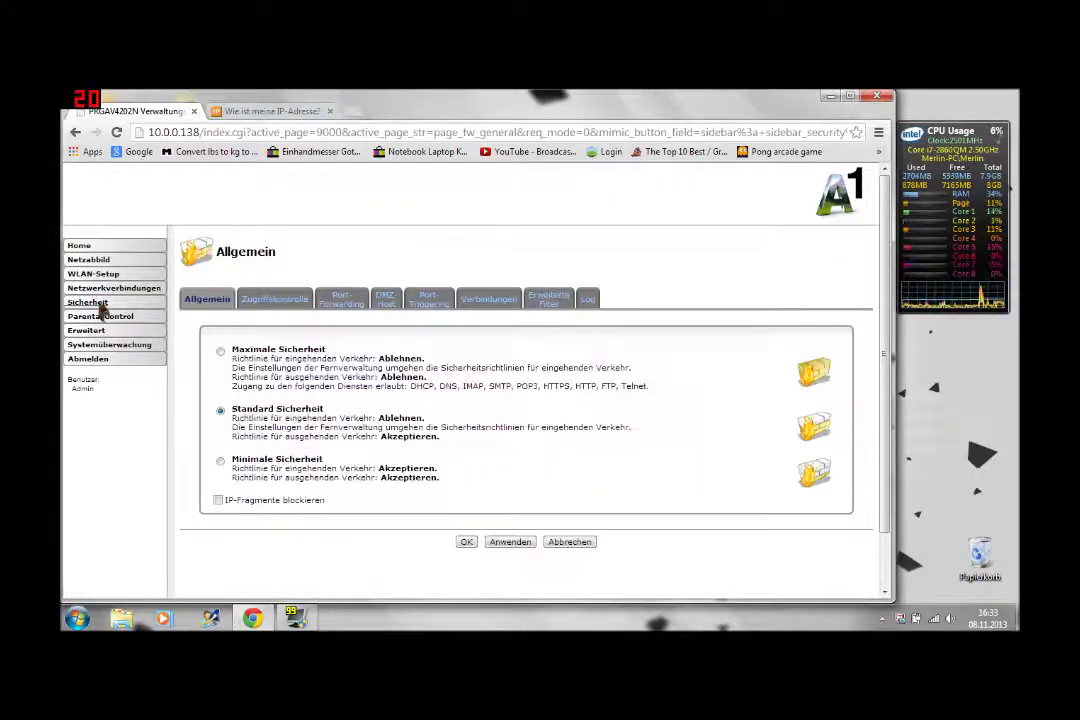
pyautogui.click(338, 306)
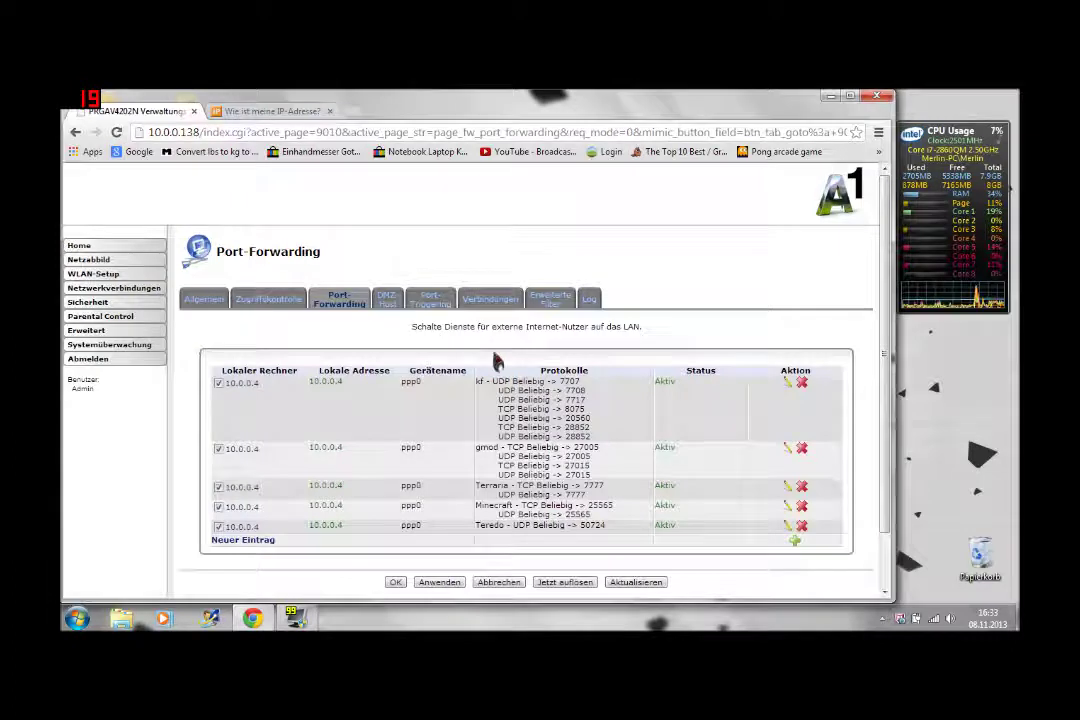
pyautogui.scroll(-2, 497, 360)
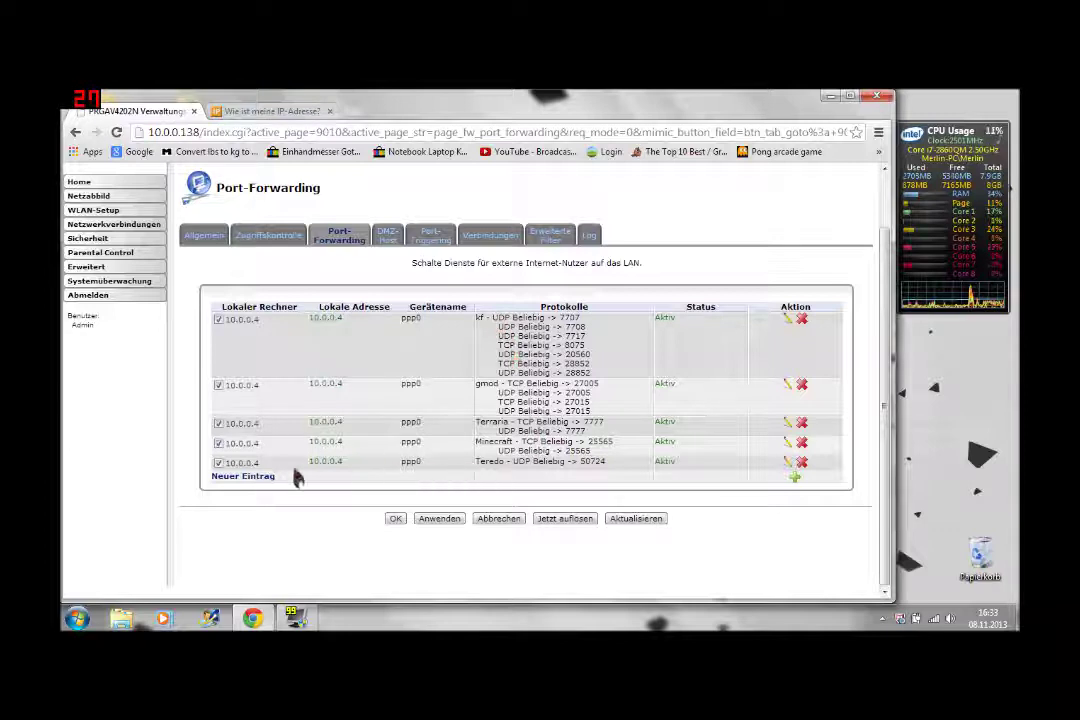
pyautogui.click(252, 479)
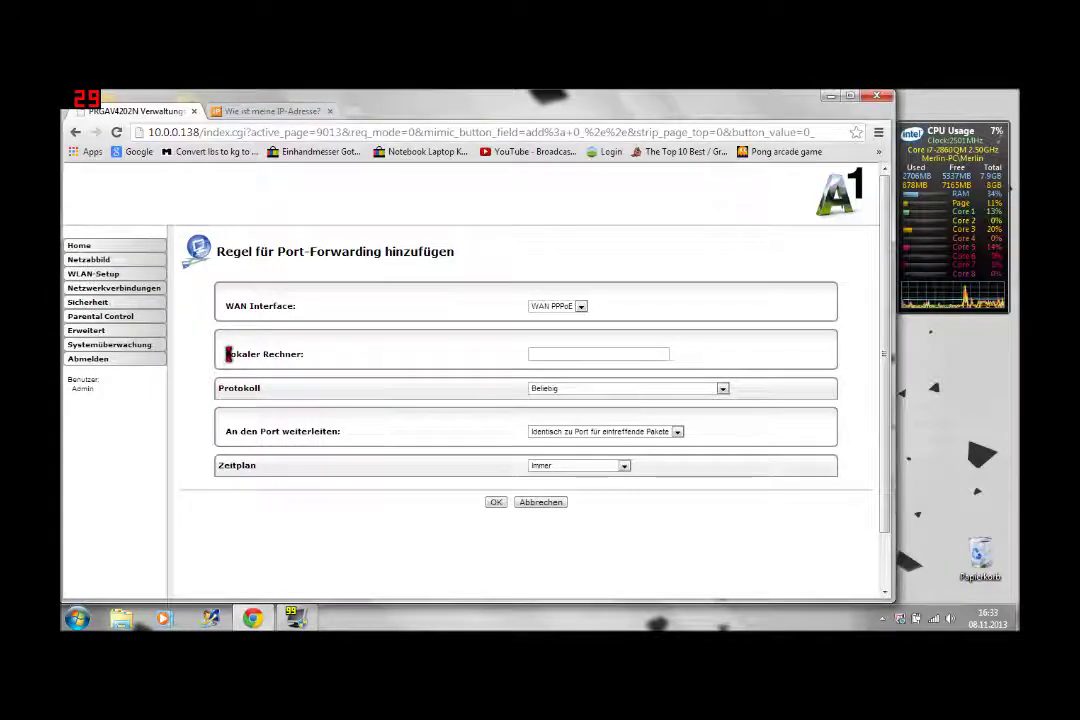
pyautogui.moveTo(228, 356); pyautogui.dragTo(308, 358)
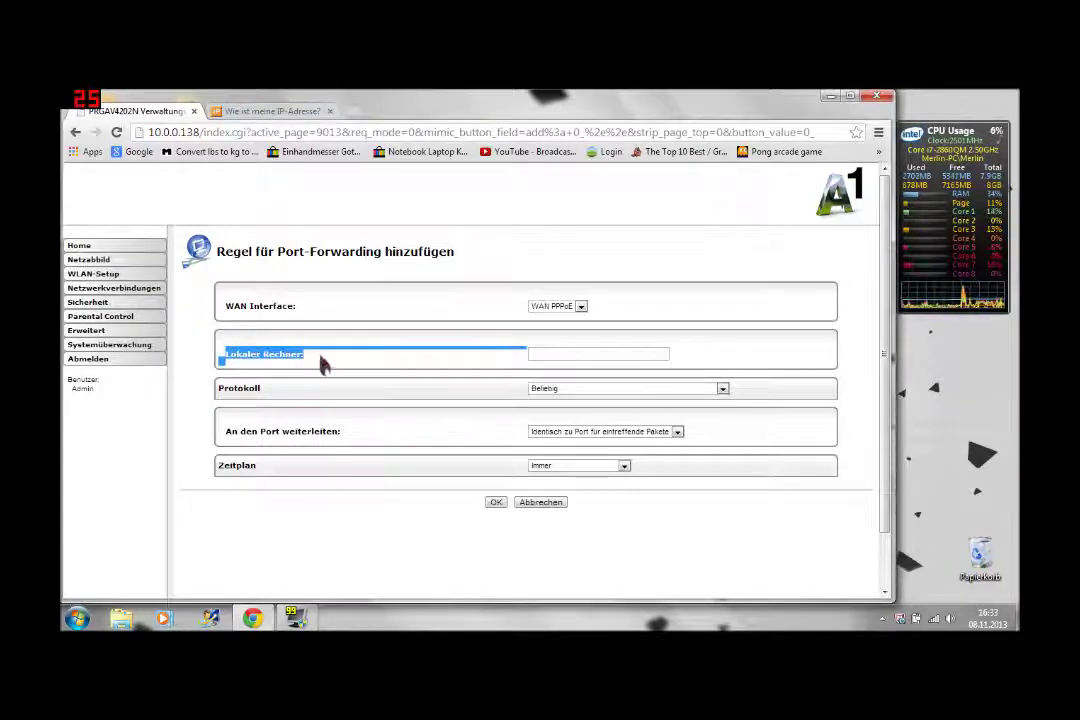
pyautogui.click(320, 365)
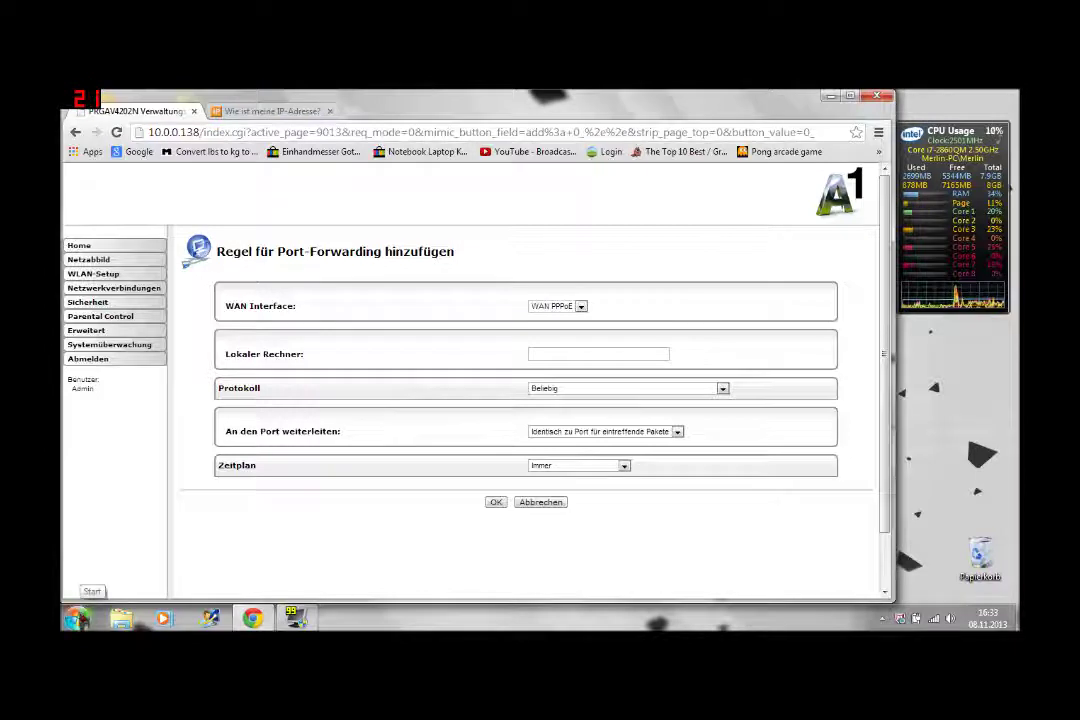
# Step: Switch to the Windows Control Panel and open the Internet Protocol Version 4 (TCP/IPv4) properties of the active wireless connection
pyautogui.click(78, 616)
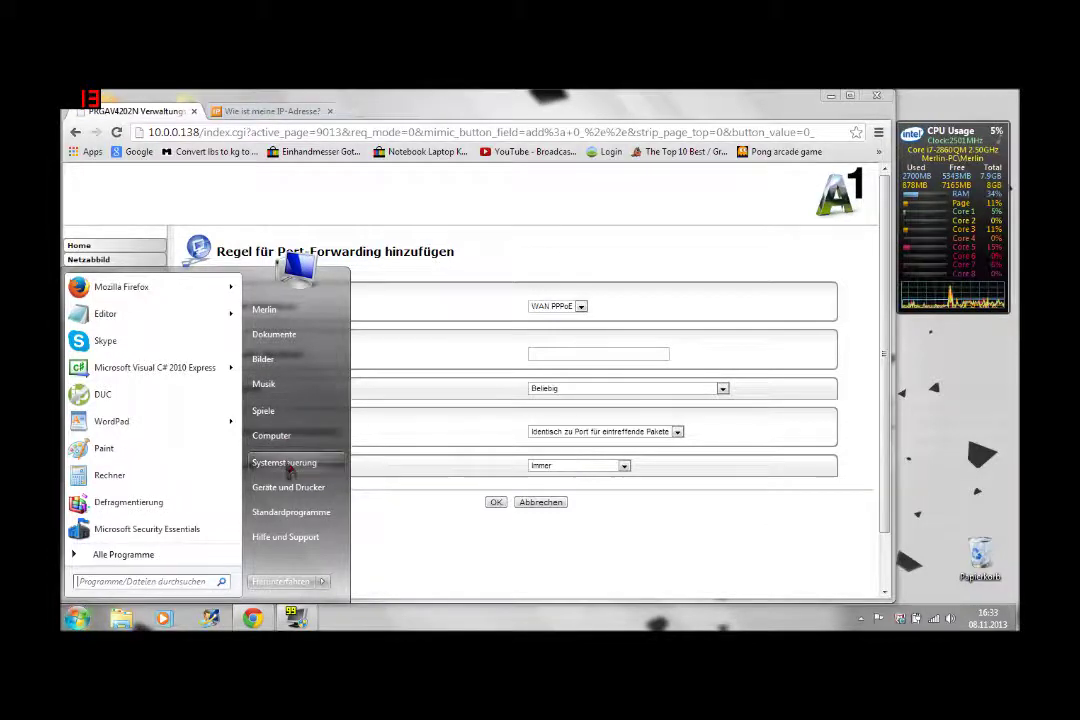
pyautogui.click(289, 464)
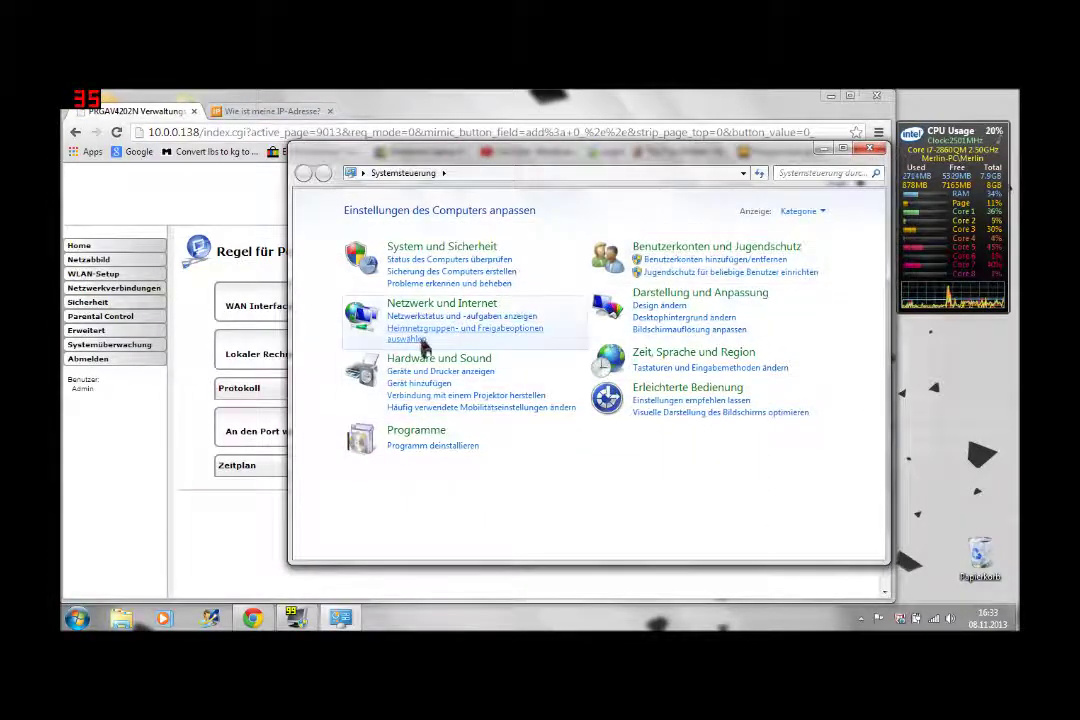
pyautogui.click(450, 254)
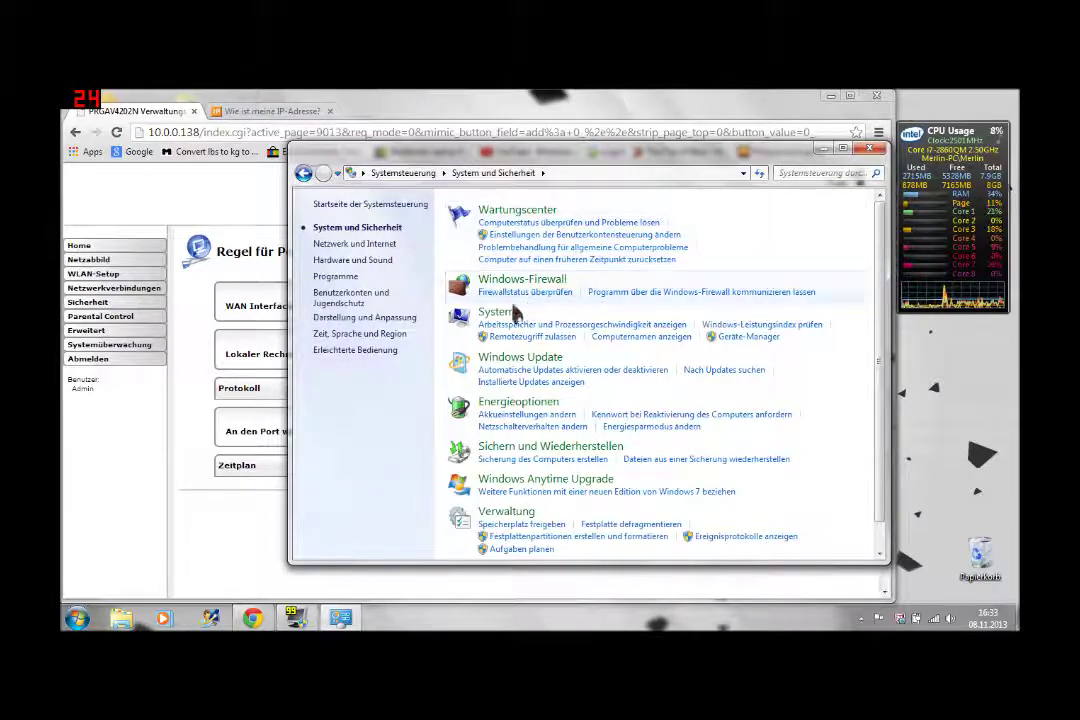
pyautogui.click(303, 173)
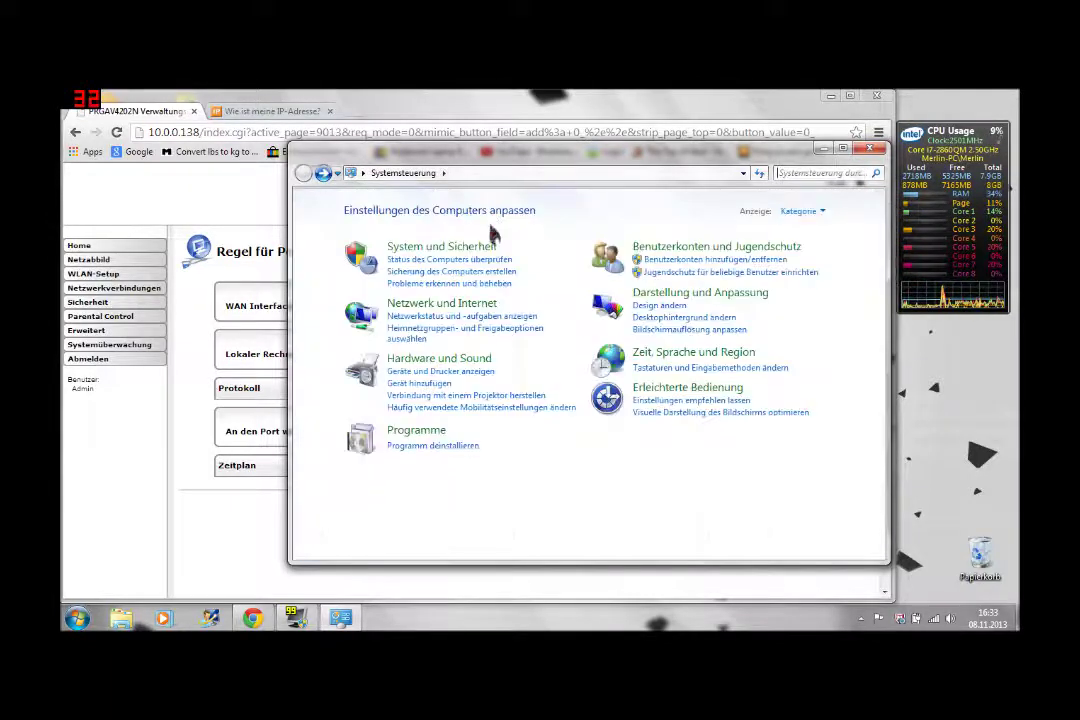
pyautogui.click(446, 313)
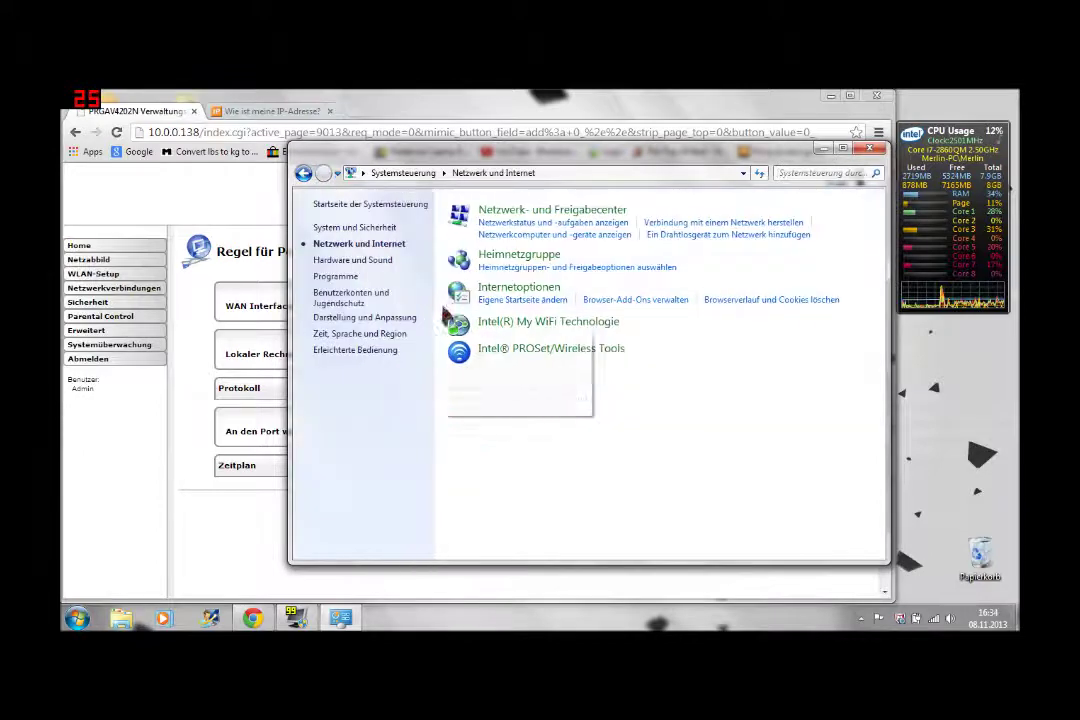
pyautogui.click(578, 212)
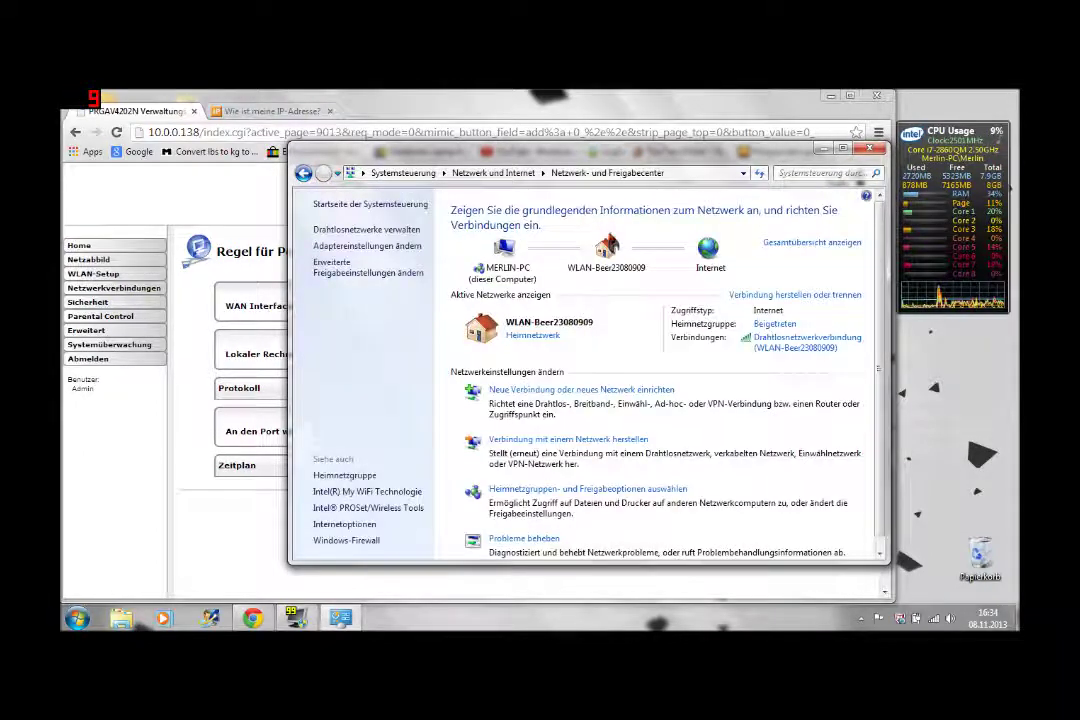
pyautogui.click(790, 338)
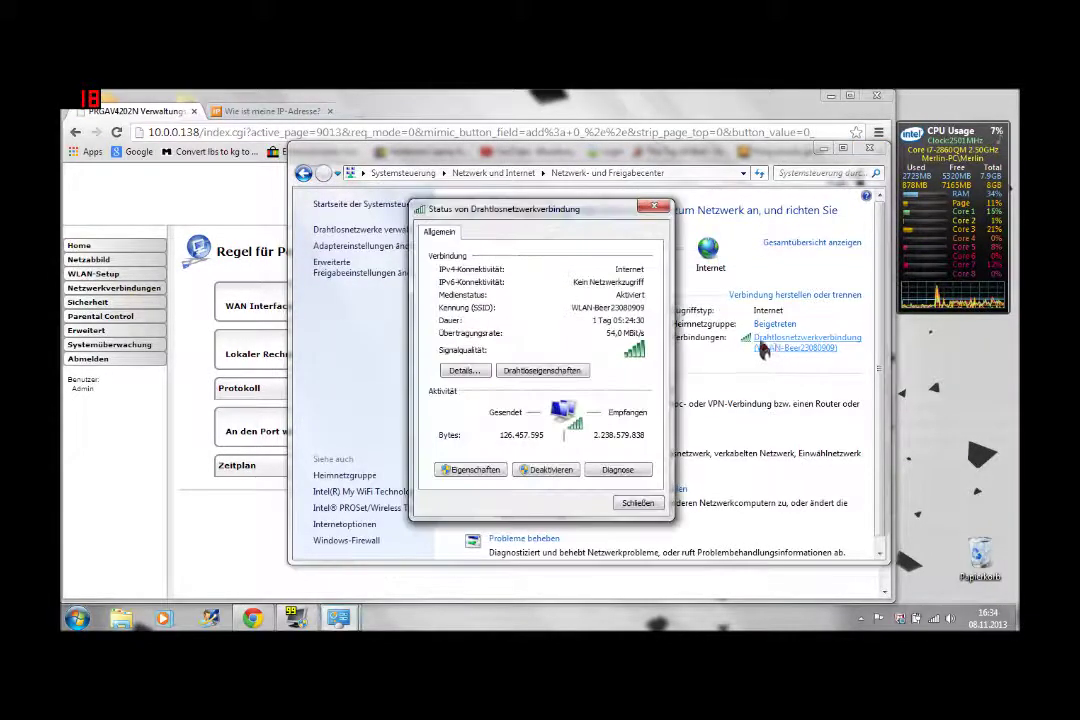
pyautogui.click(472, 470)
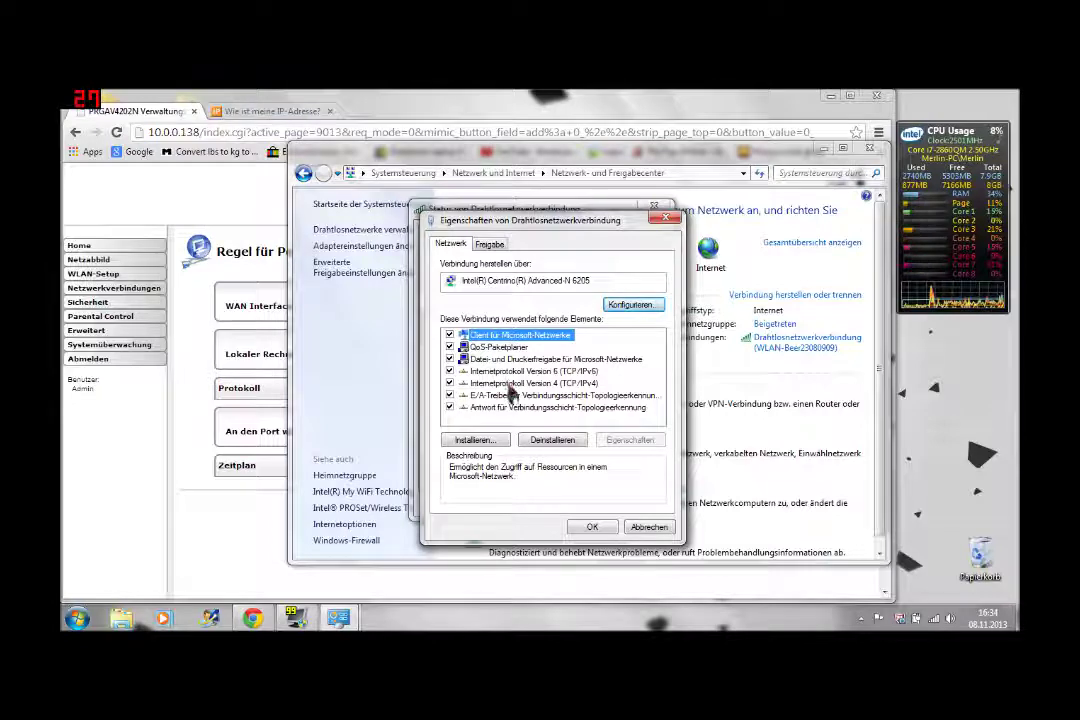
pyautogui.doubleClick(511, 384)
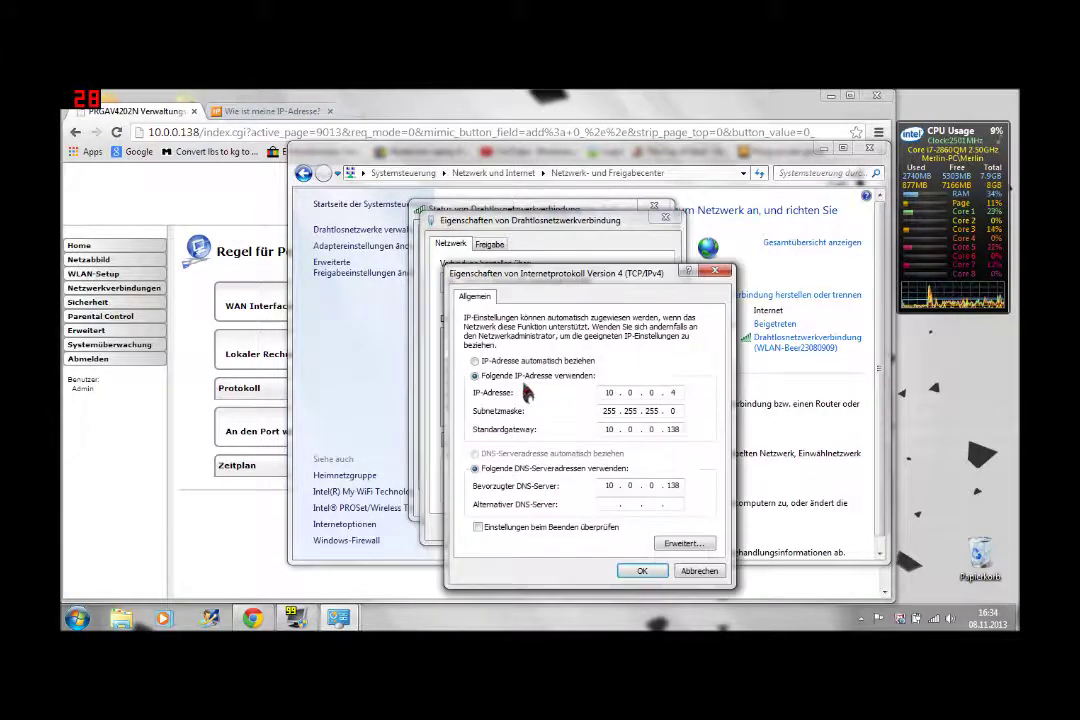
# Step: Reset the IPv4 addressing to automatic, switch back to a manually specified address, and set the IP address to 10.0.0.4
pyautogui.click(490, 362)
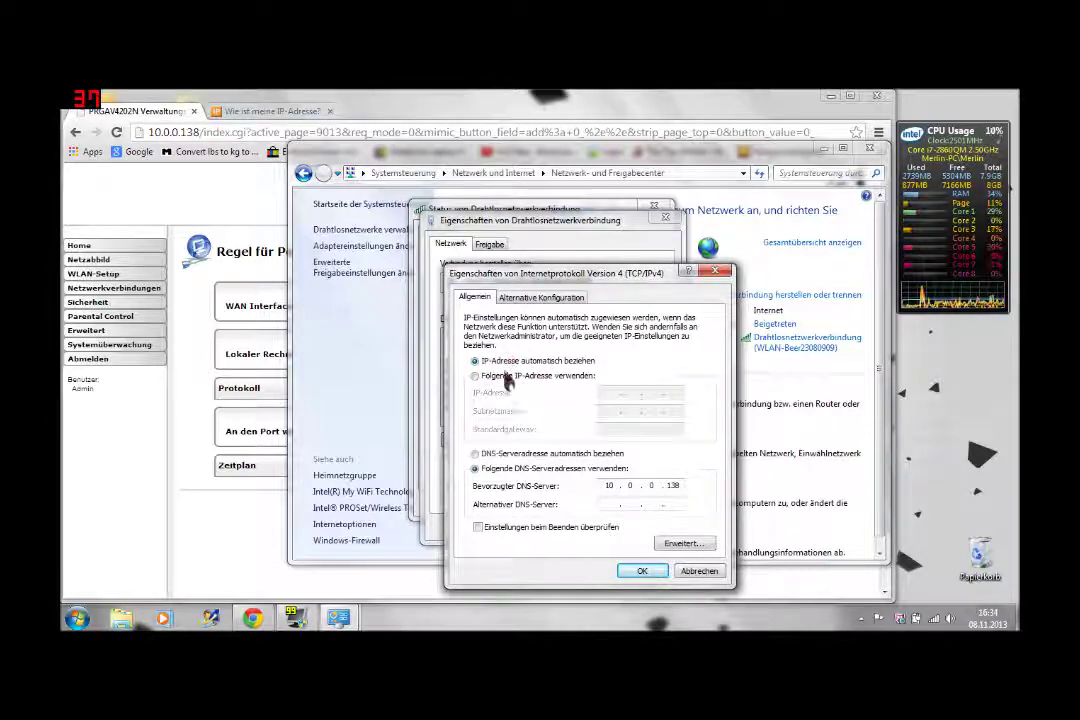
pyautogui.click(495, 376)
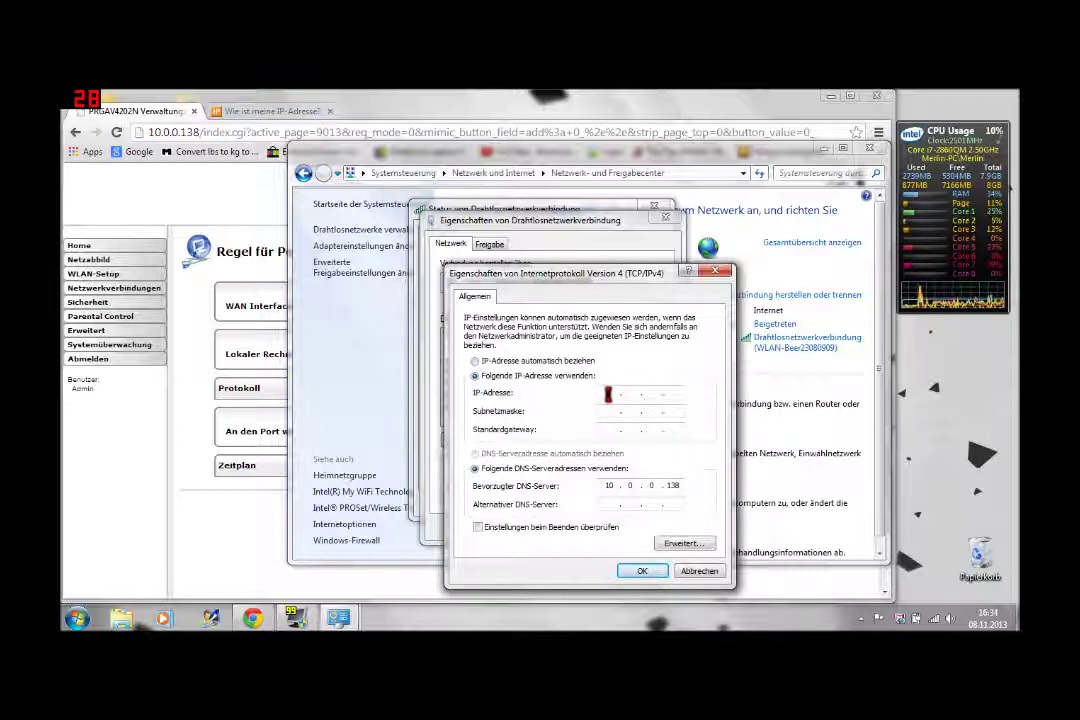
pyautogui.click(625, 404)
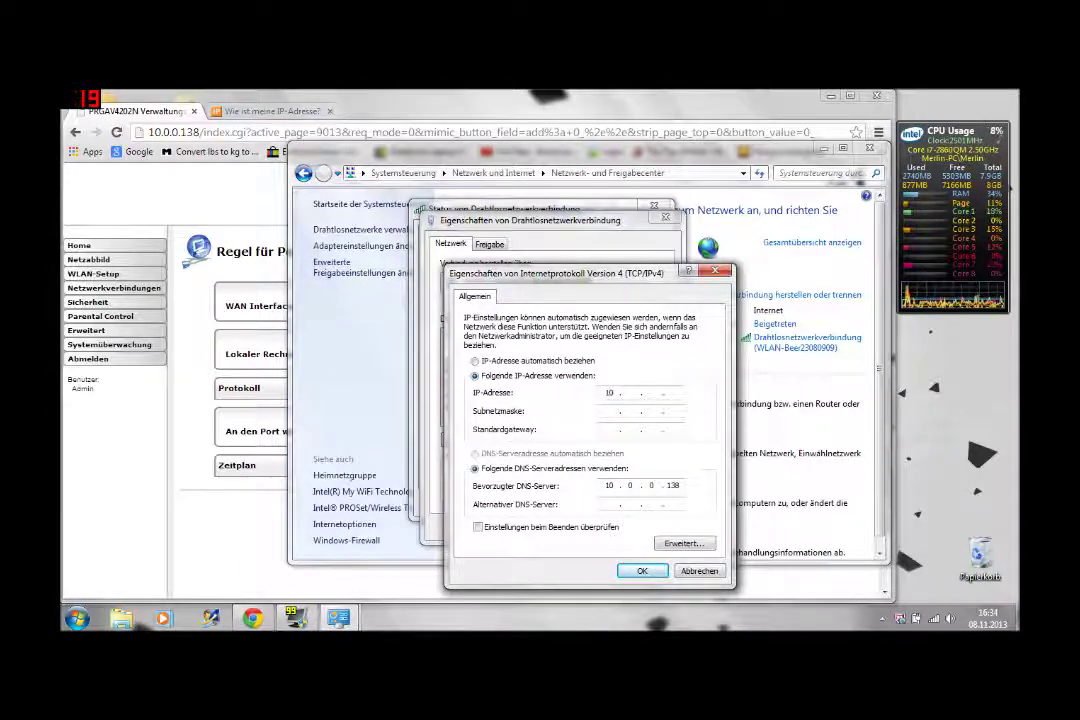
pyautogui.write('1')
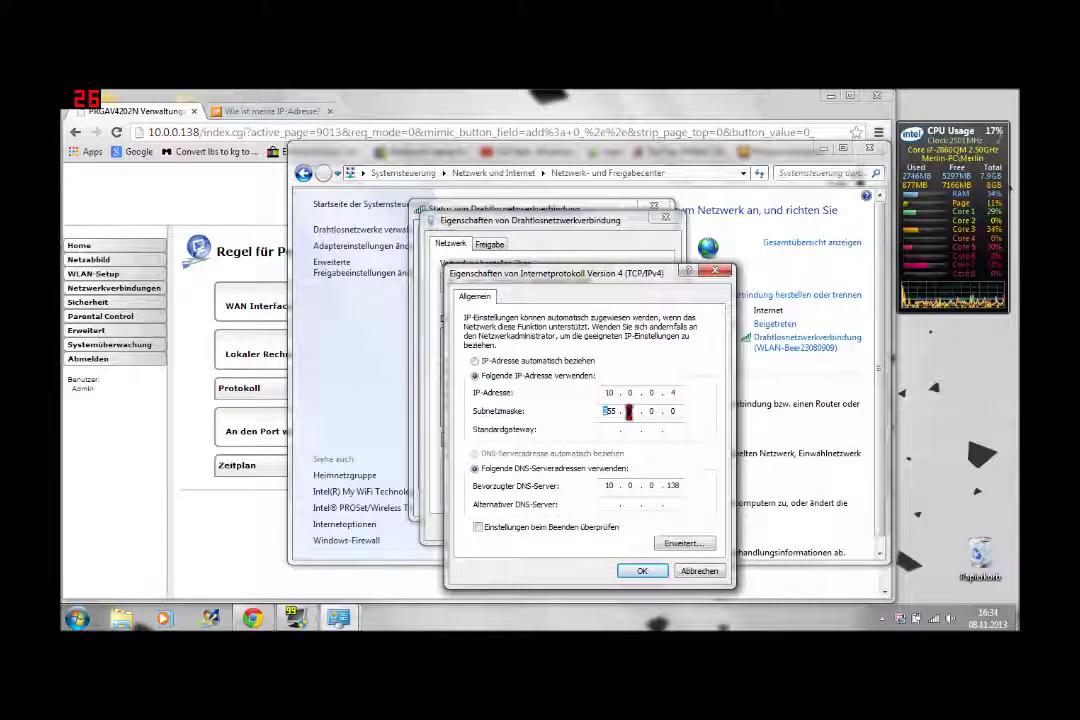
# Step: Set the subnet mask to 255.255.255.0 and the default gateway to 10.0.0.138
pyautogui.click(628, 411)
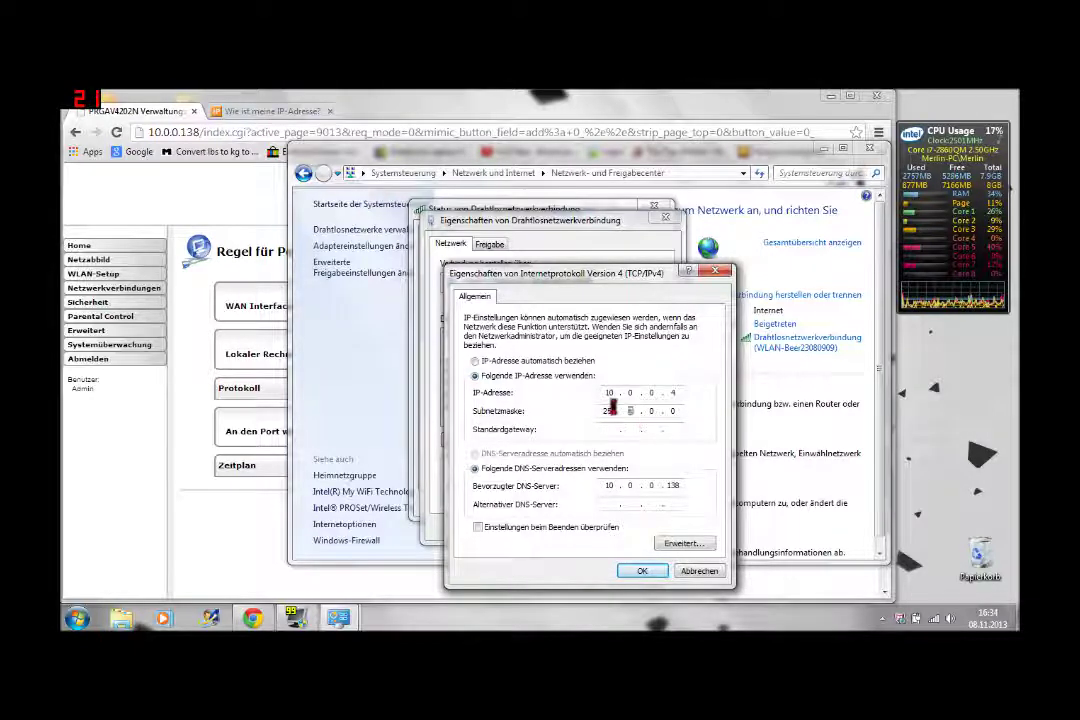
pyautogui.write('255 . 2')
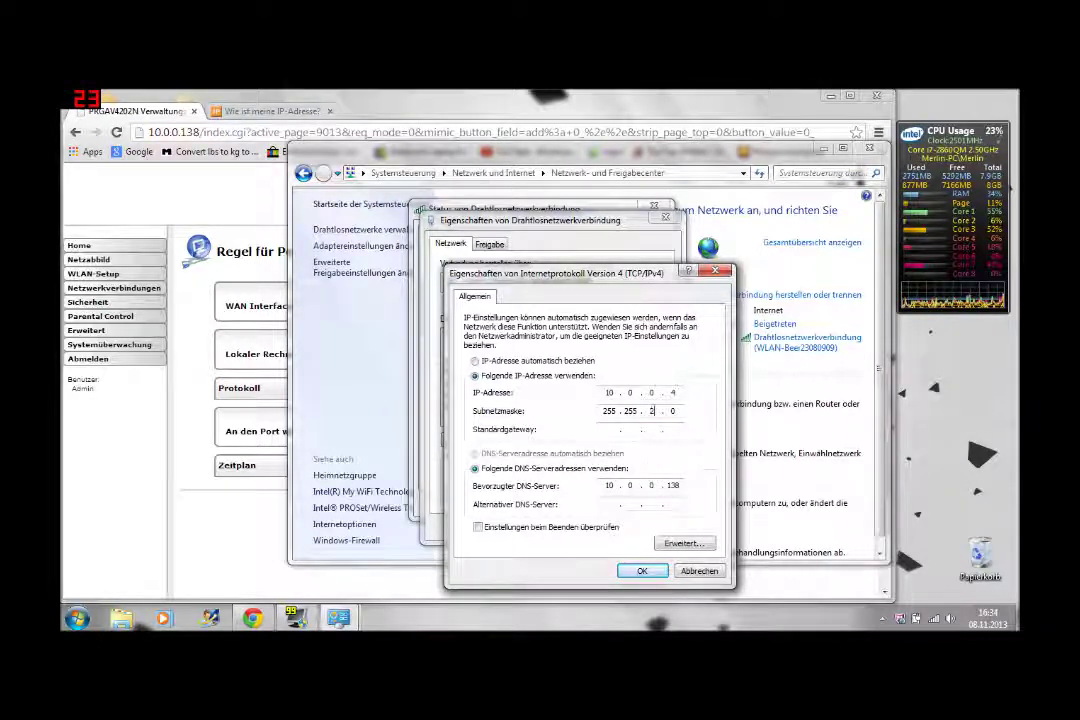
pyautogui.write('55')
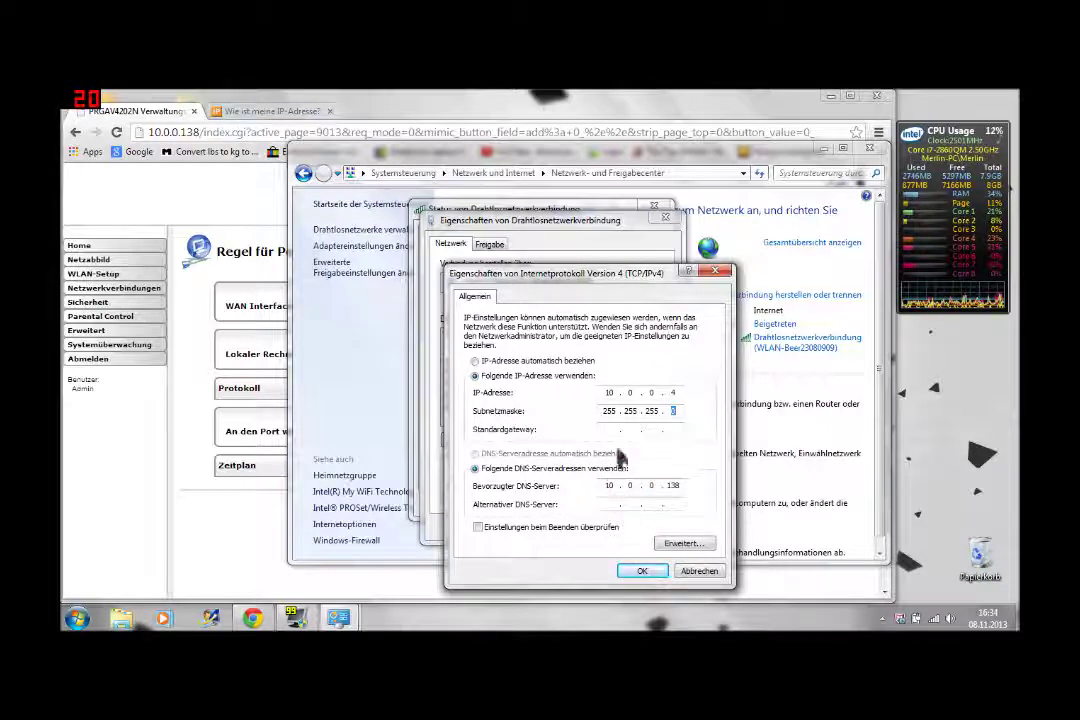
pyautogui.press('Tab')
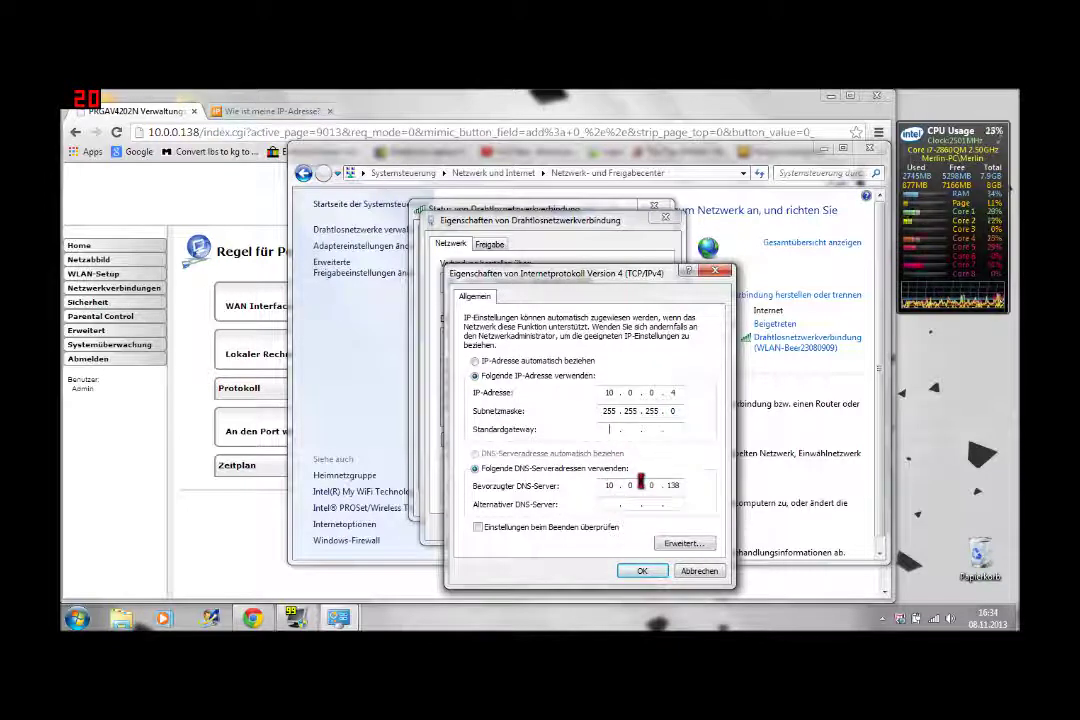
pyautogui.write('10 . 0 . 0 . ')
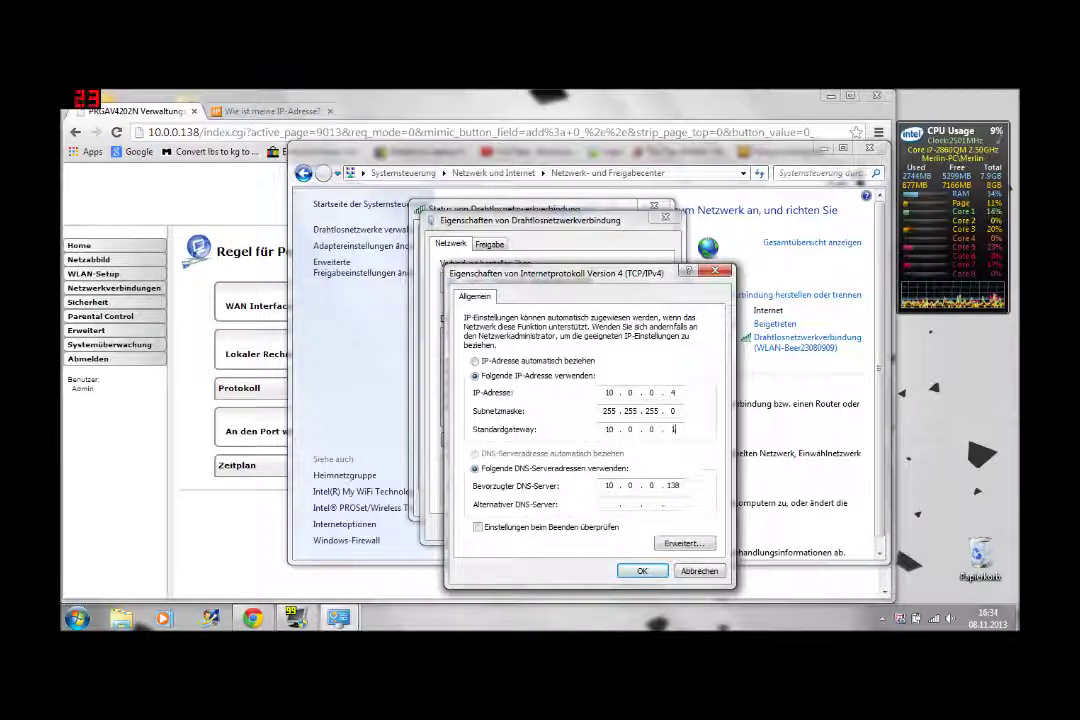
pyautogui.write('138')
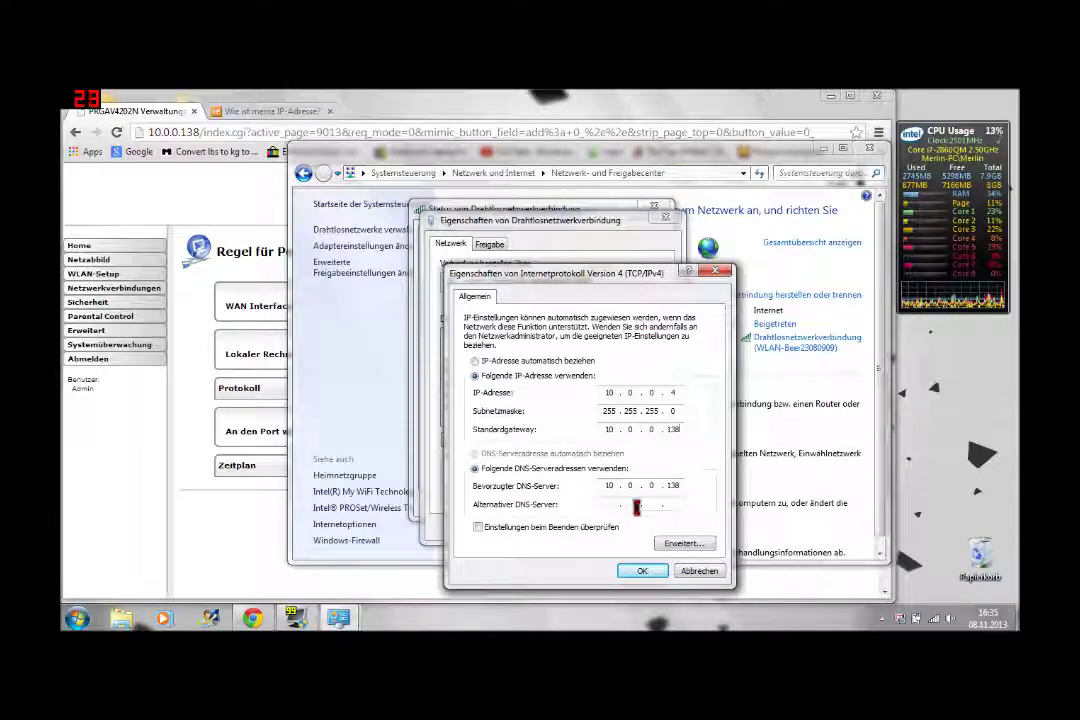
# Step: Confirm the IPv4 and wireless connection properties, and close the network status and Control Panel windows
pyautogui.click(645, 571)
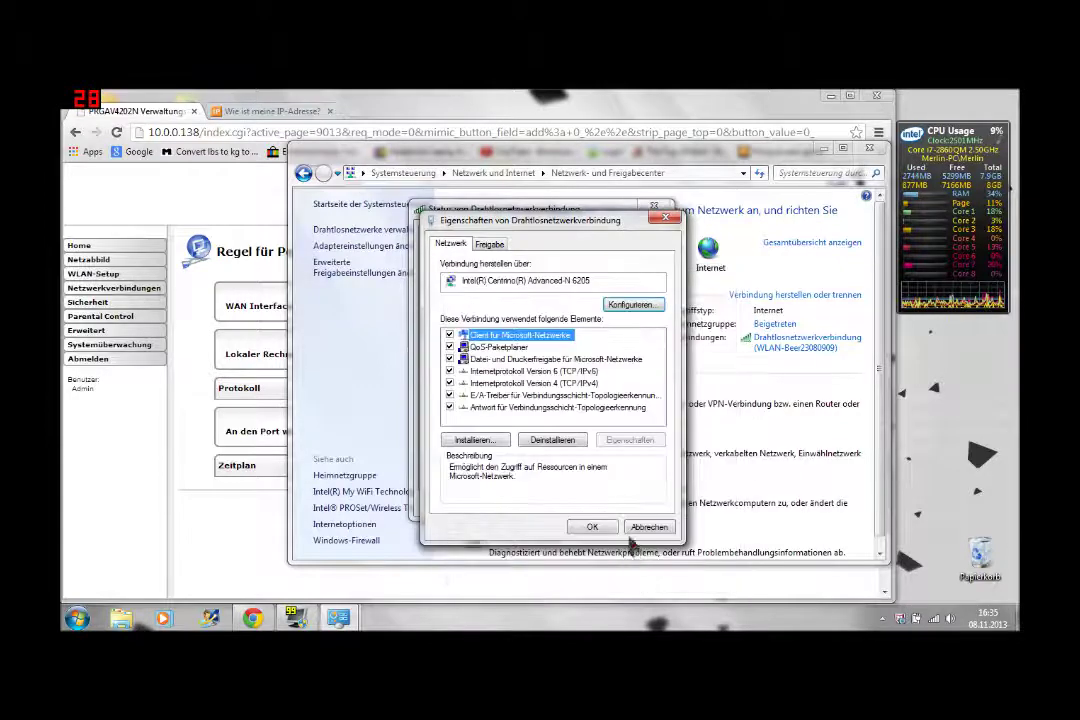
pyautogui.click(598, 528)
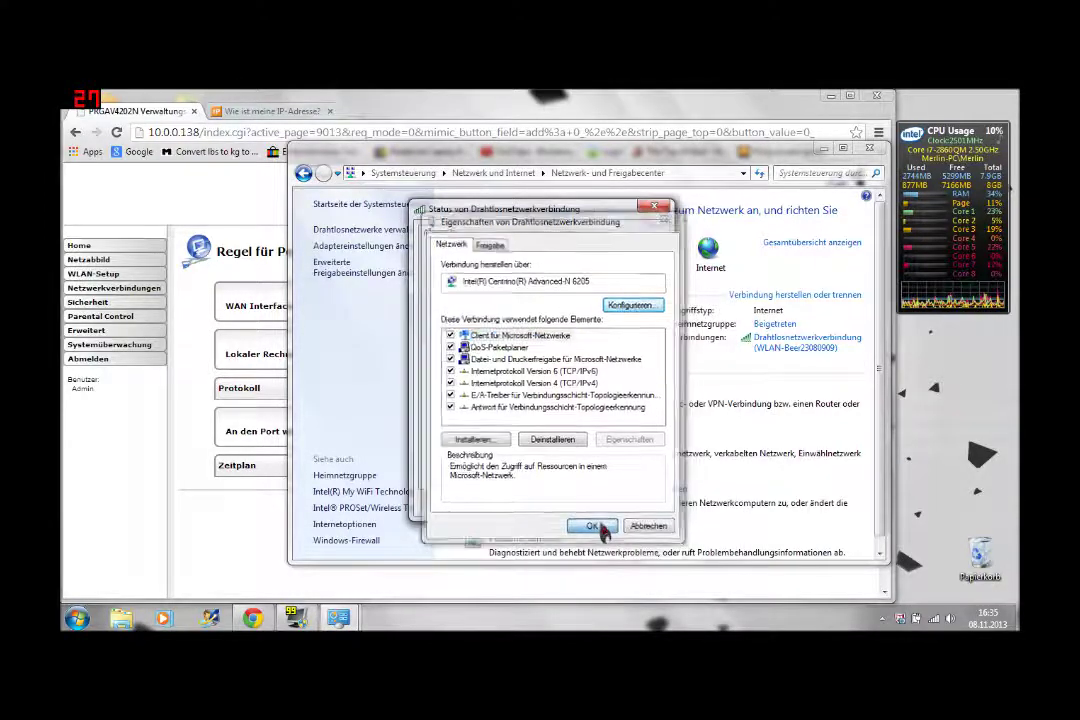
pyautogui.click(638, 503)
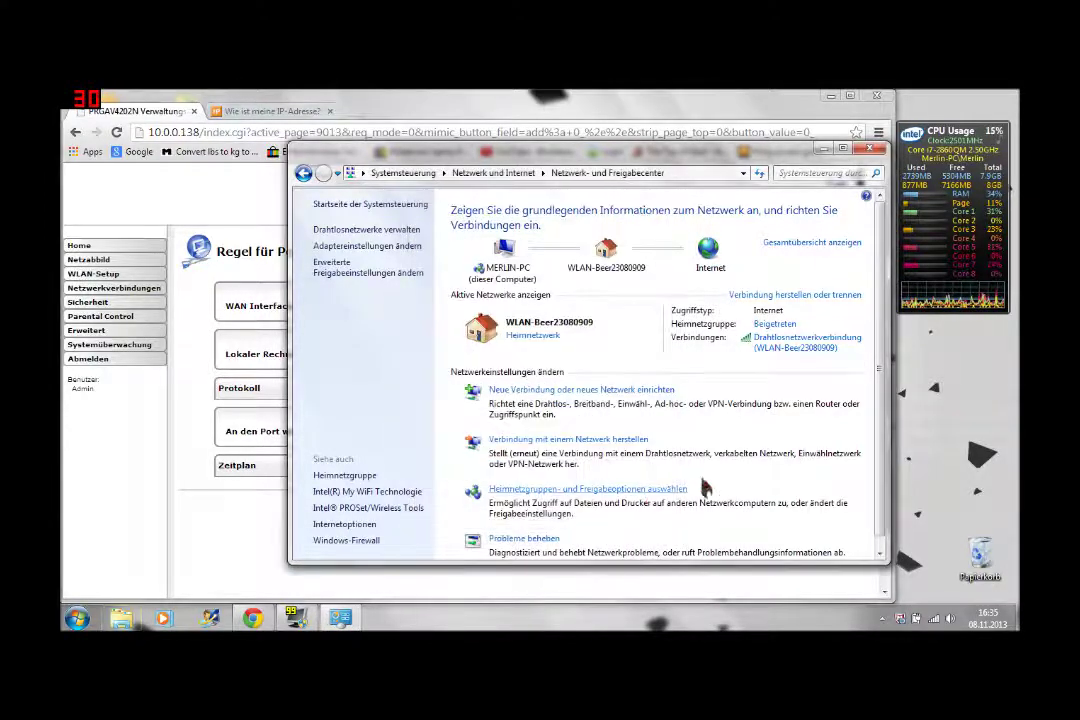
pyautogui.click(870, 150)
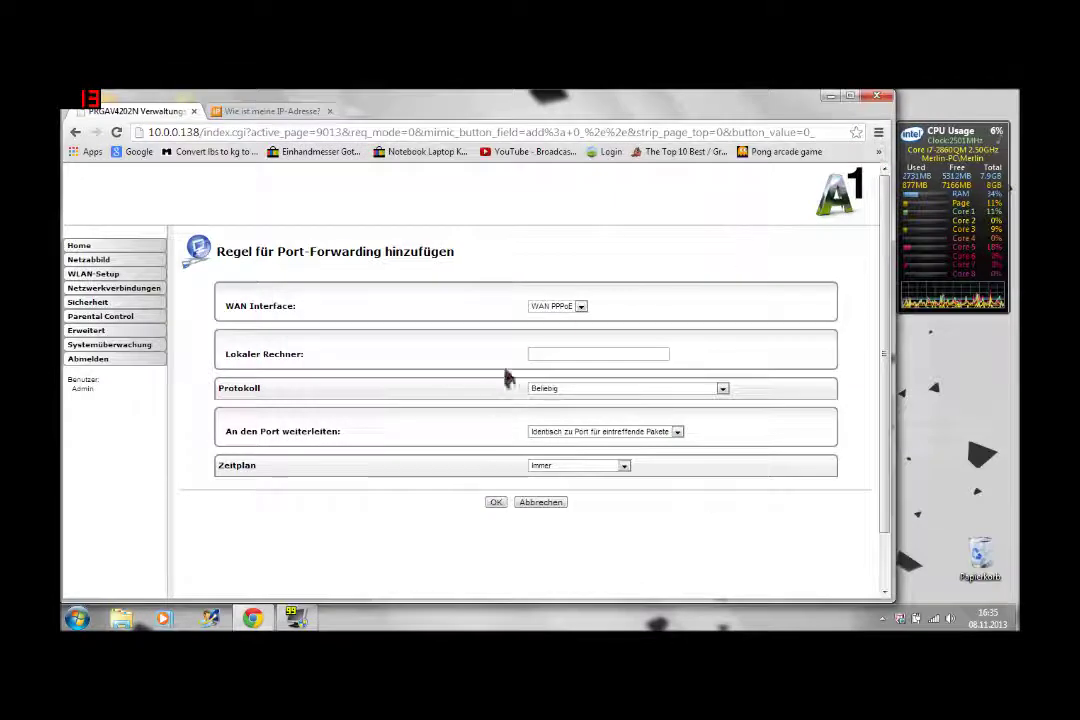
# Step: Set the local computer of the new port forwarding rule to 10.0.0.4
pyautogui.click(560, 354)
pyautogui.write('10')
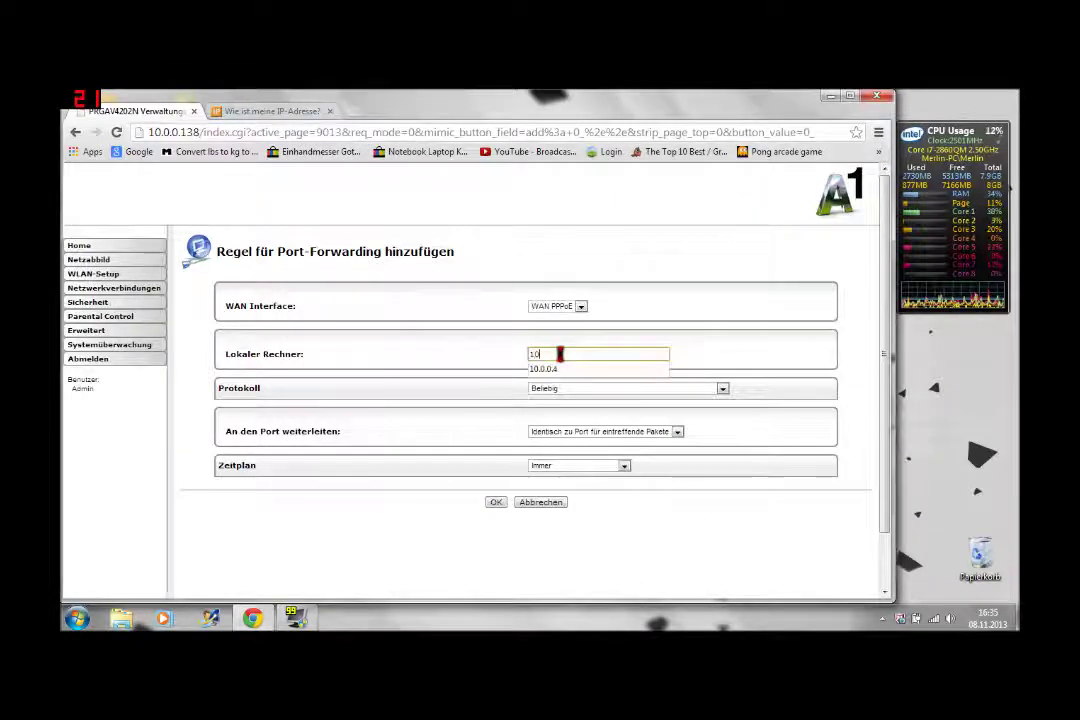
pyautogui.write('.0.0.4')
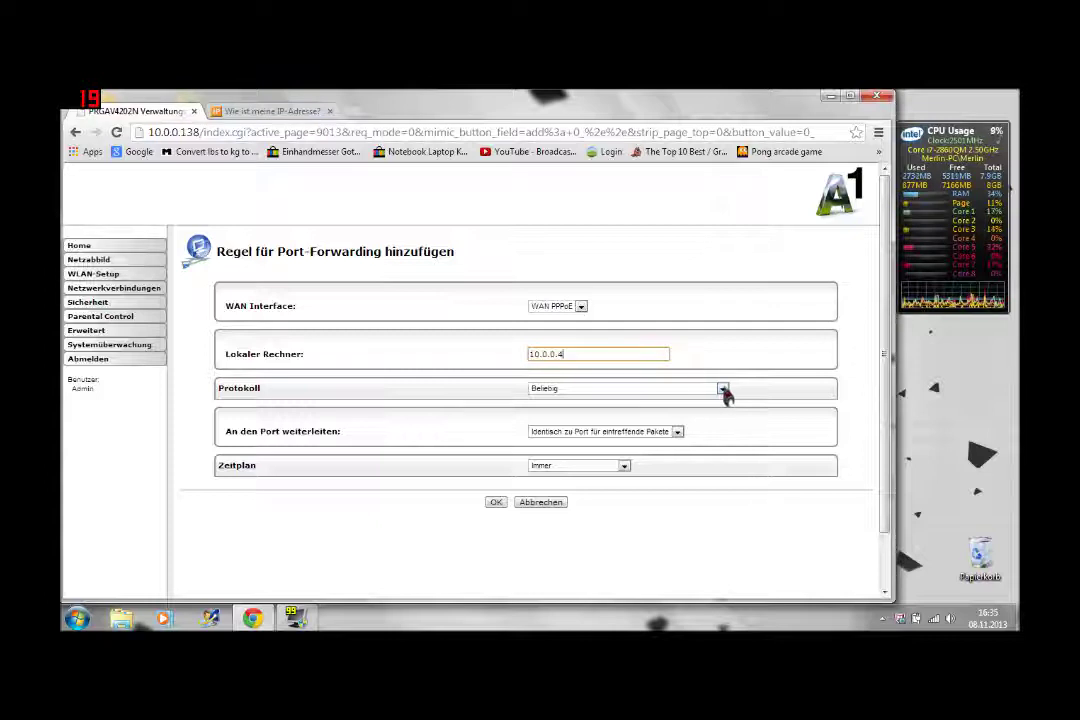
# Step: Add a user-defined protocol to the port forwarding rule and name the service minecraft
pyautogui.click(724, 390)
pyautogui.click(679, 413)
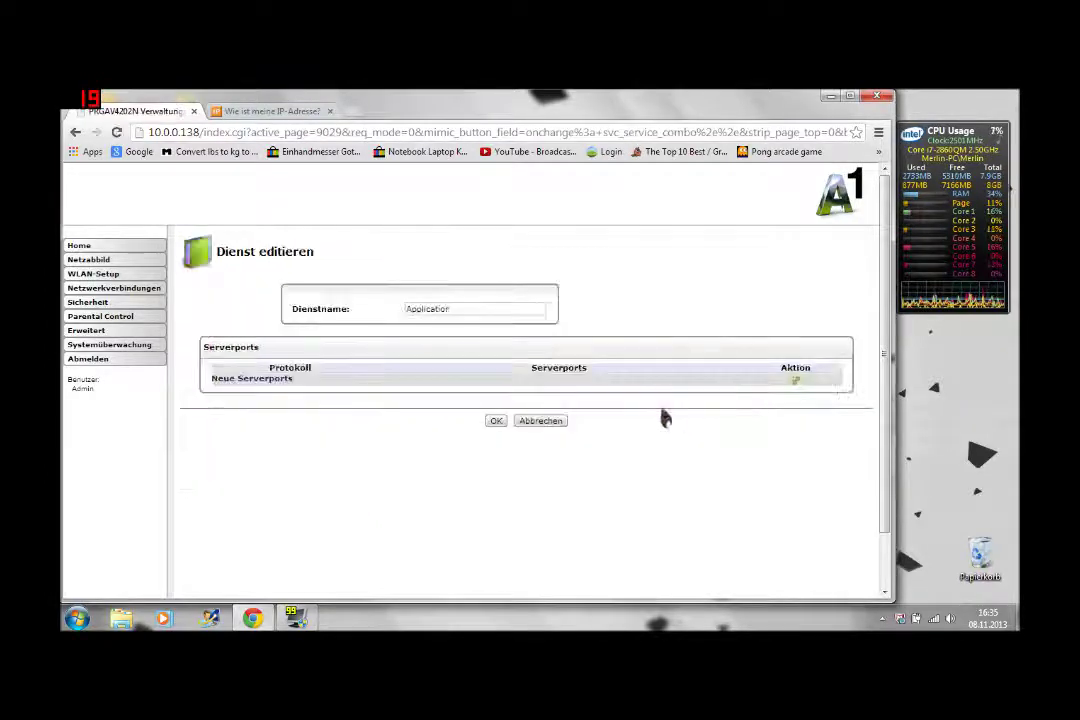
pyautogui.moveTo(497, 307); pyautogui.dragTo(330, 308)
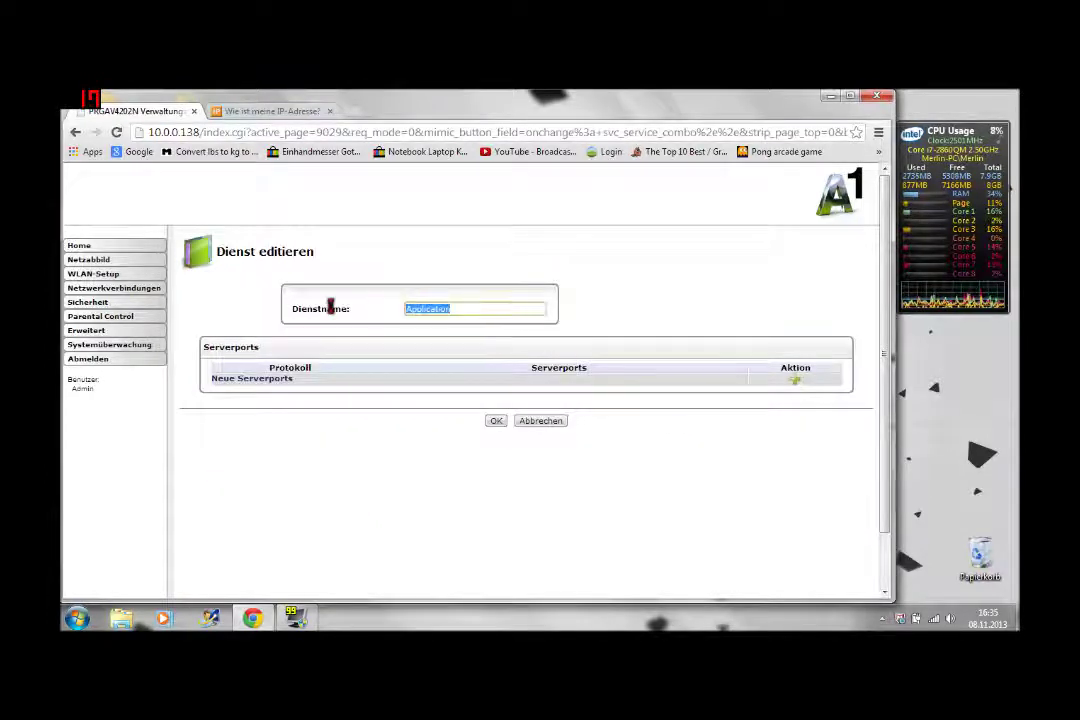
pyautogui.write('mine')
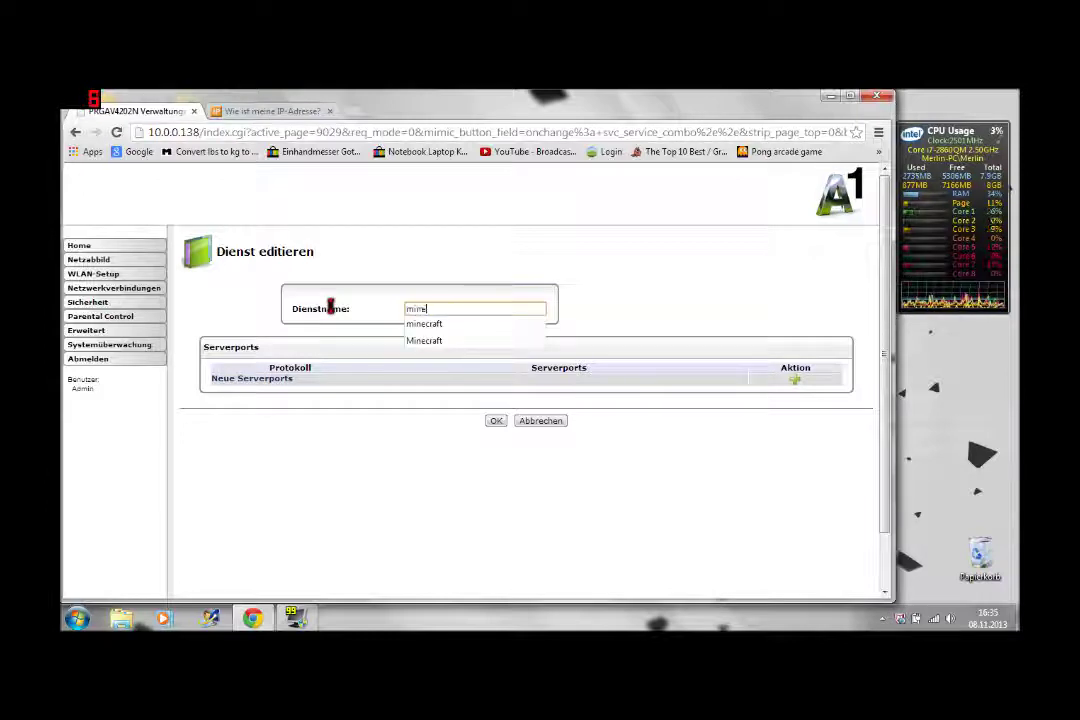
pyautogui.write('craft')
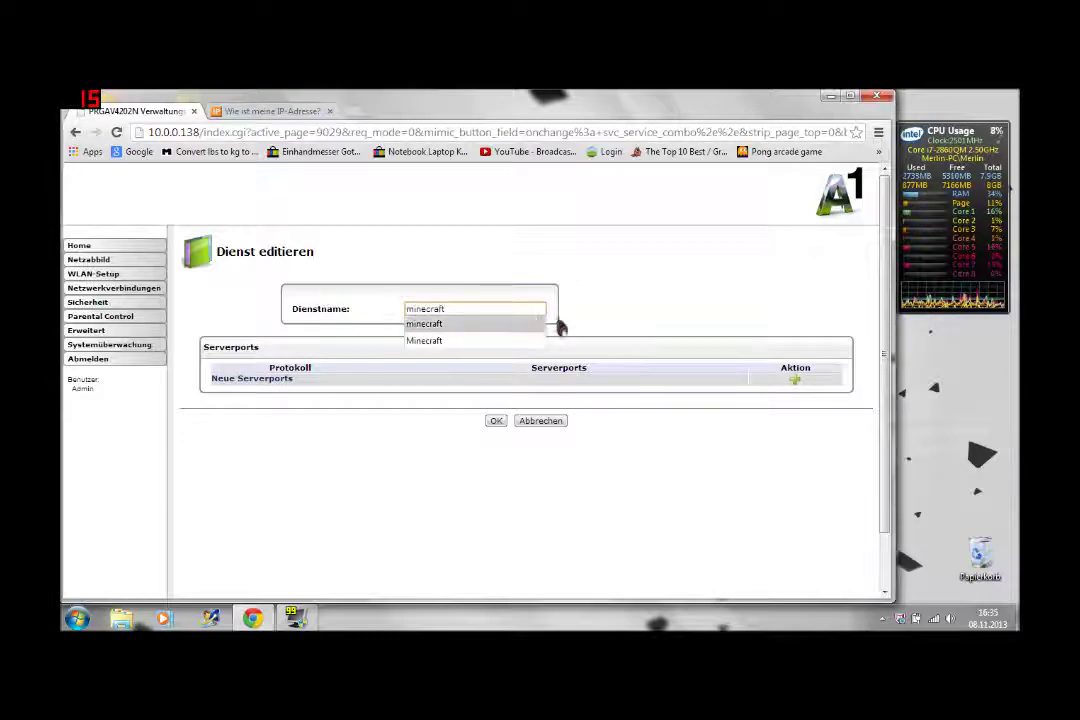
pyautogui.click(627, 354)
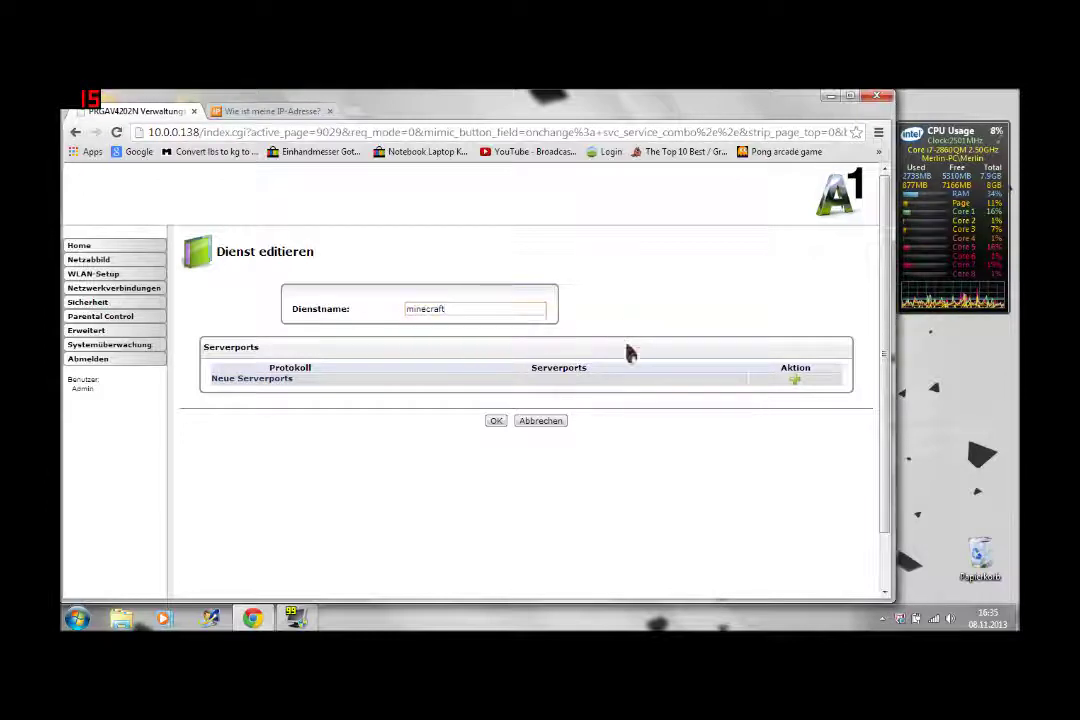
# Step: Add a TCP server port entry to the minecraft service with the single destination port 25565
pyautogui.click(796, 386)
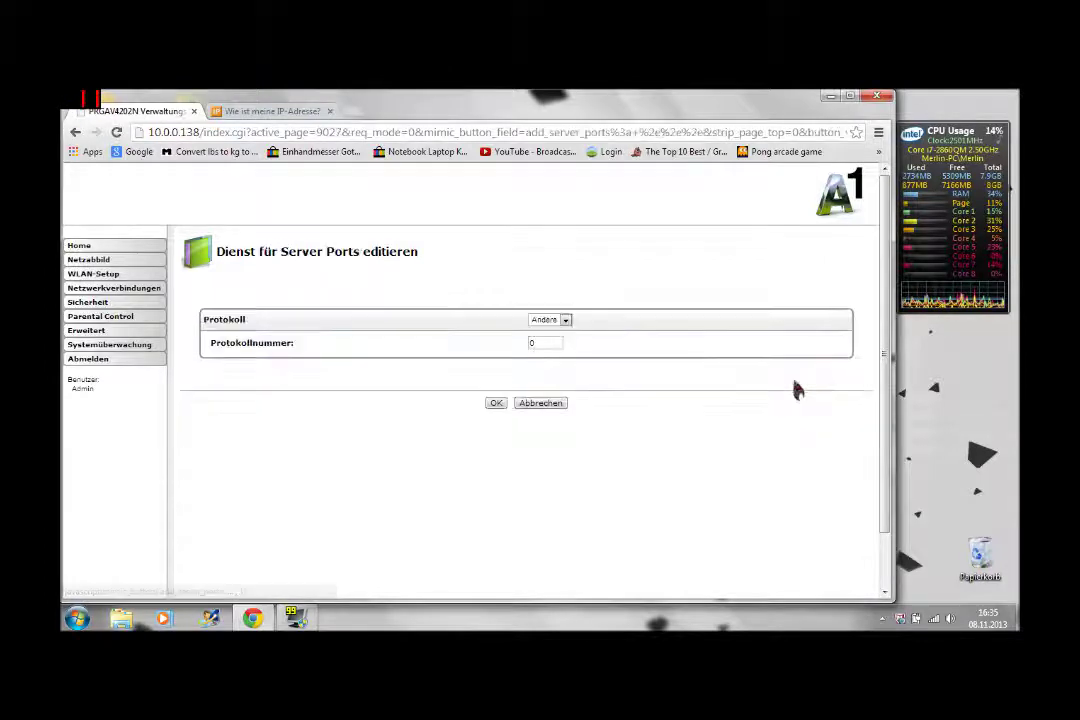
pyautogui.click(565, 321)
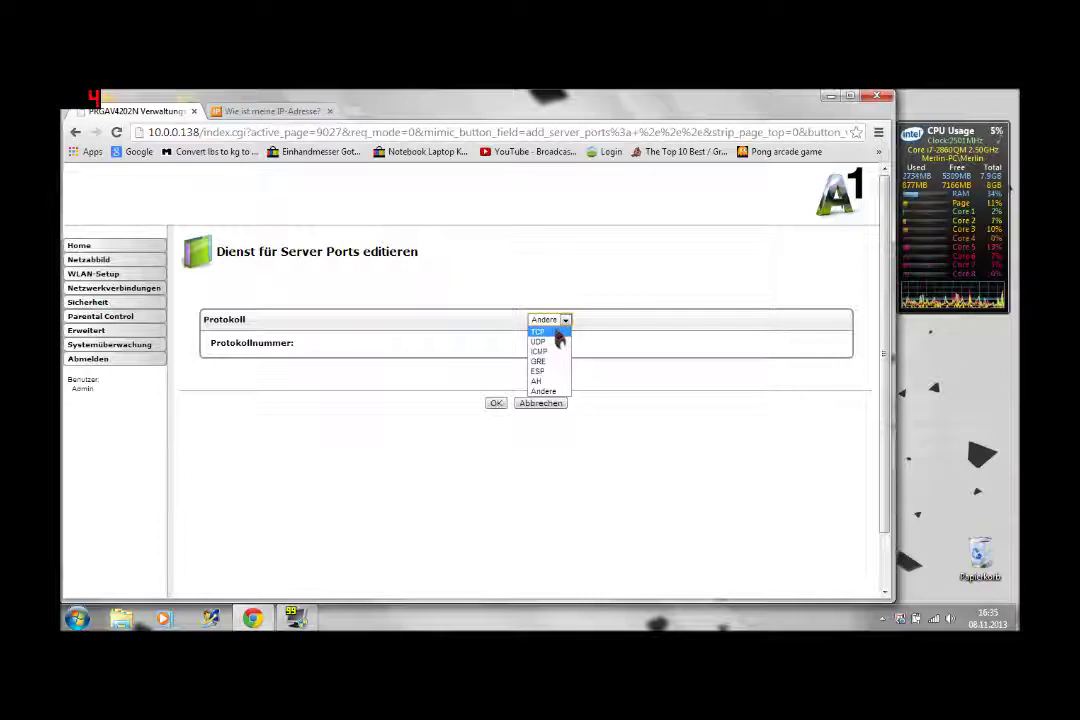
pyautogui.click(540, 331)
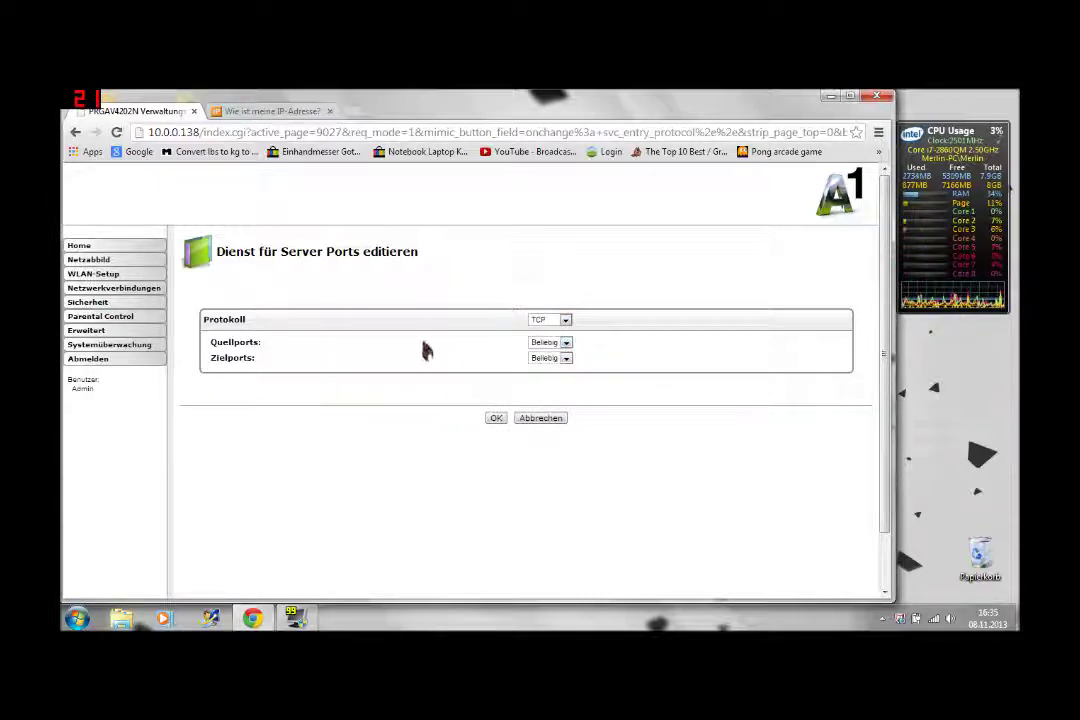
pyautogui.moveTo(215, 344); pyautogui.dragTo(282, 357)
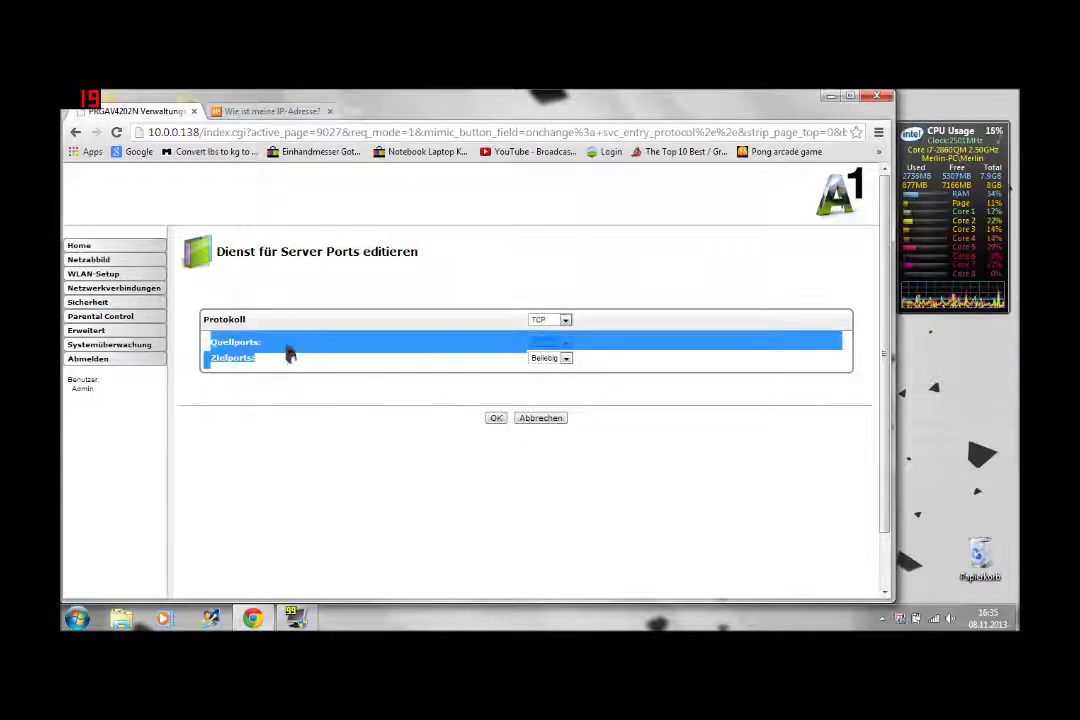
pyautogui.click(452, 350)
pyautogui.click(566, 358)
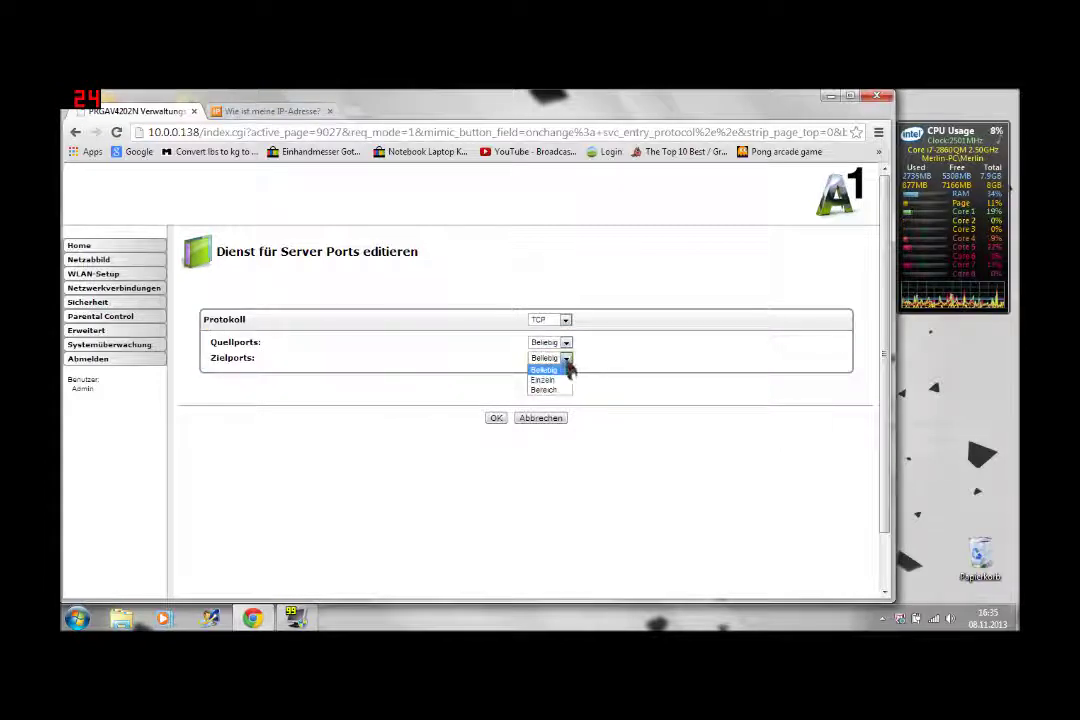
pyautogui.click(557, 376)
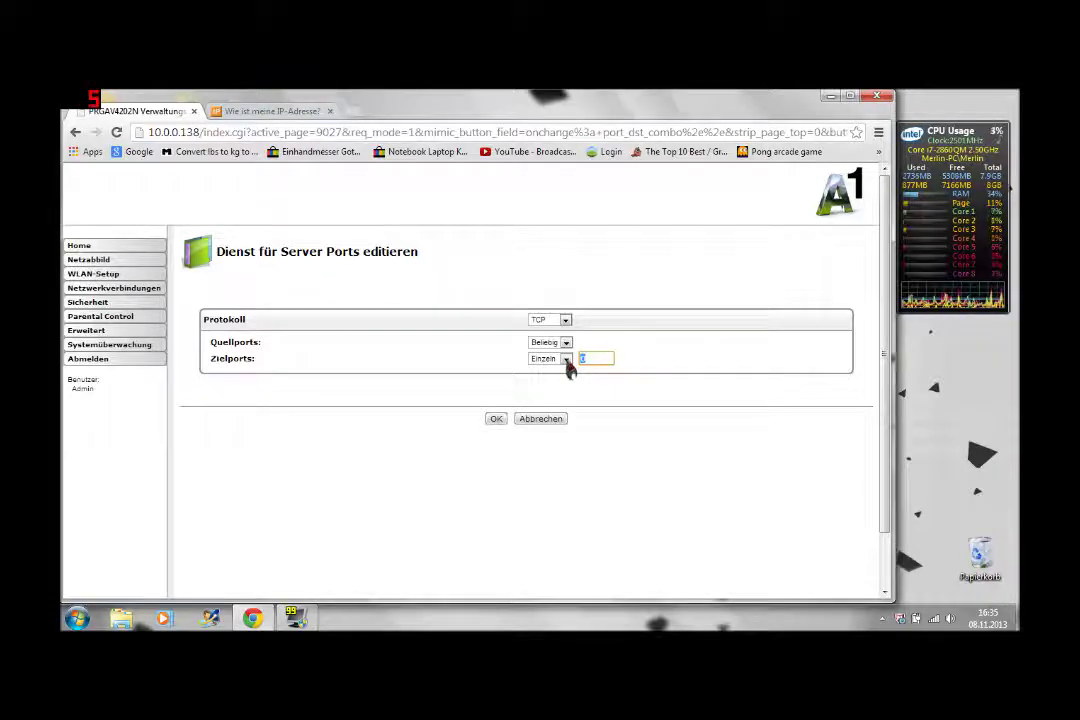
pyautogui.write('25565')
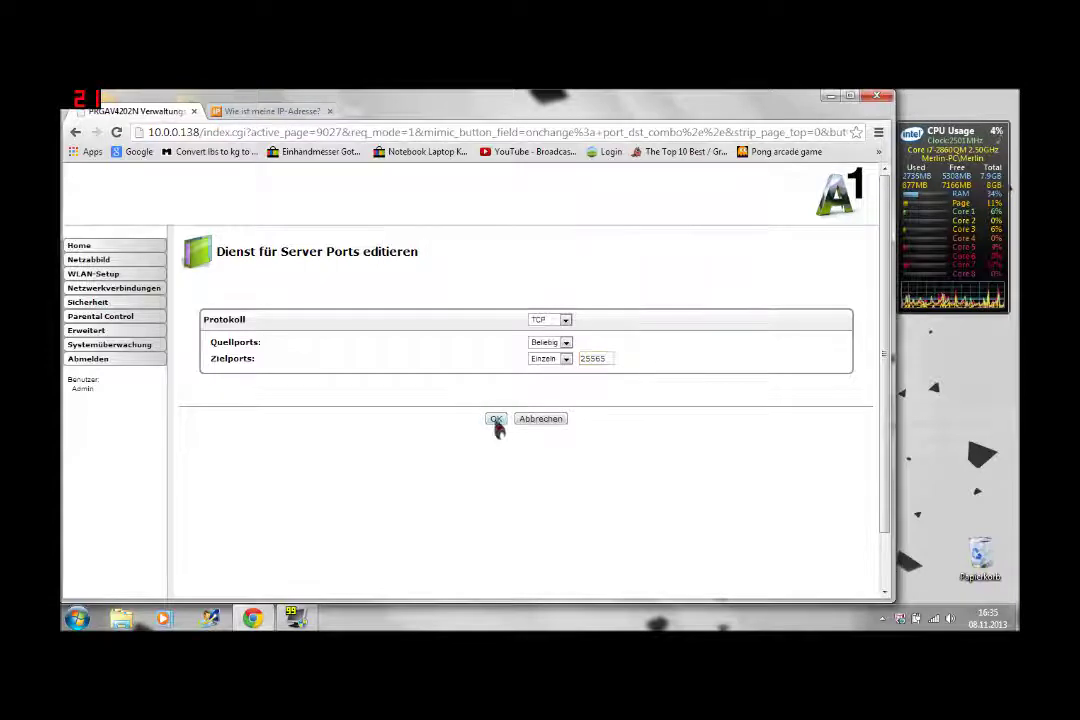
pyautogui.click(496, 419)
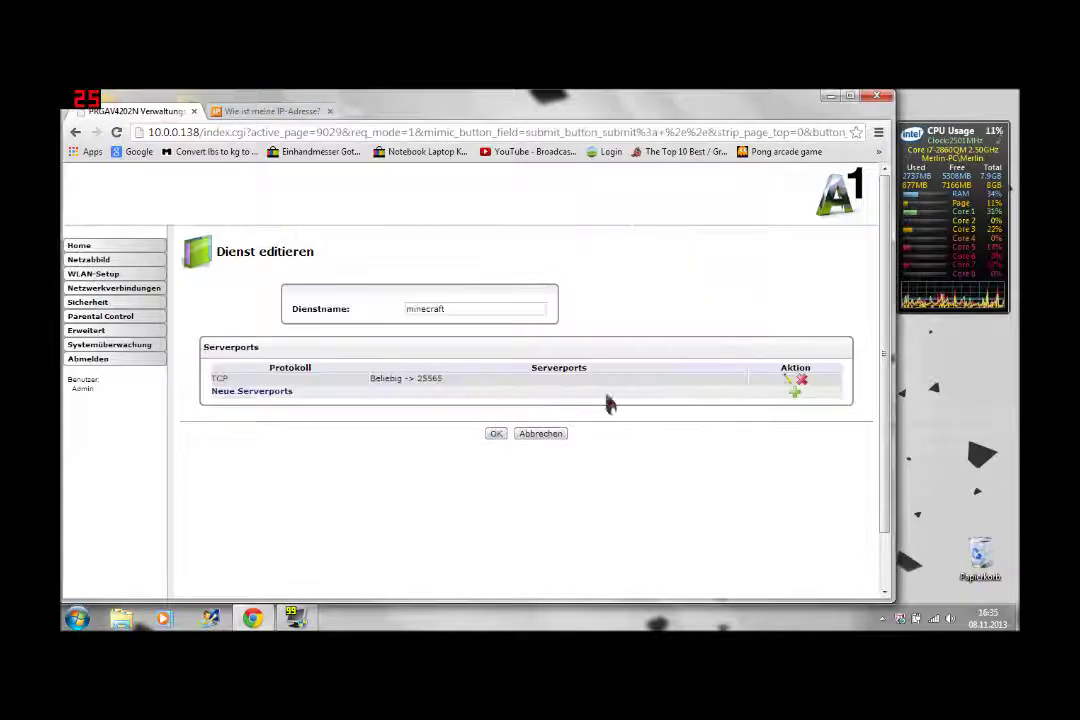
# Step: Add a UDP server port entry to the minecraft service with the single destination port 25565
pyautogui.click(794, 393)
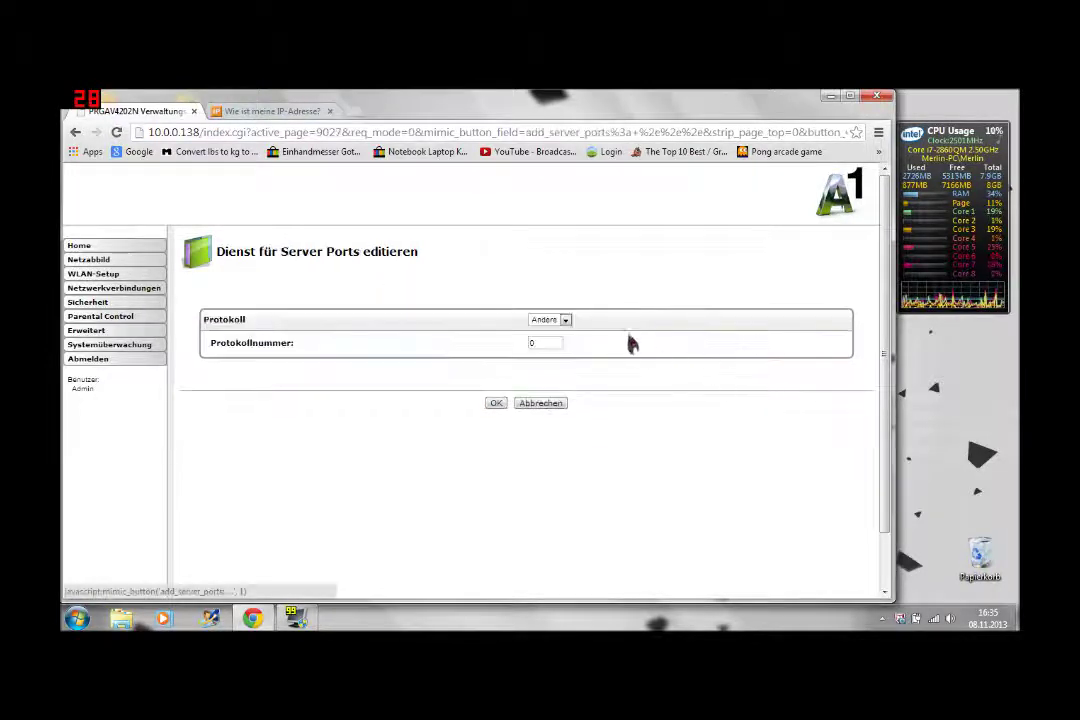
pyautogui.click(560, 320)
pyautogui.click(549, 341)
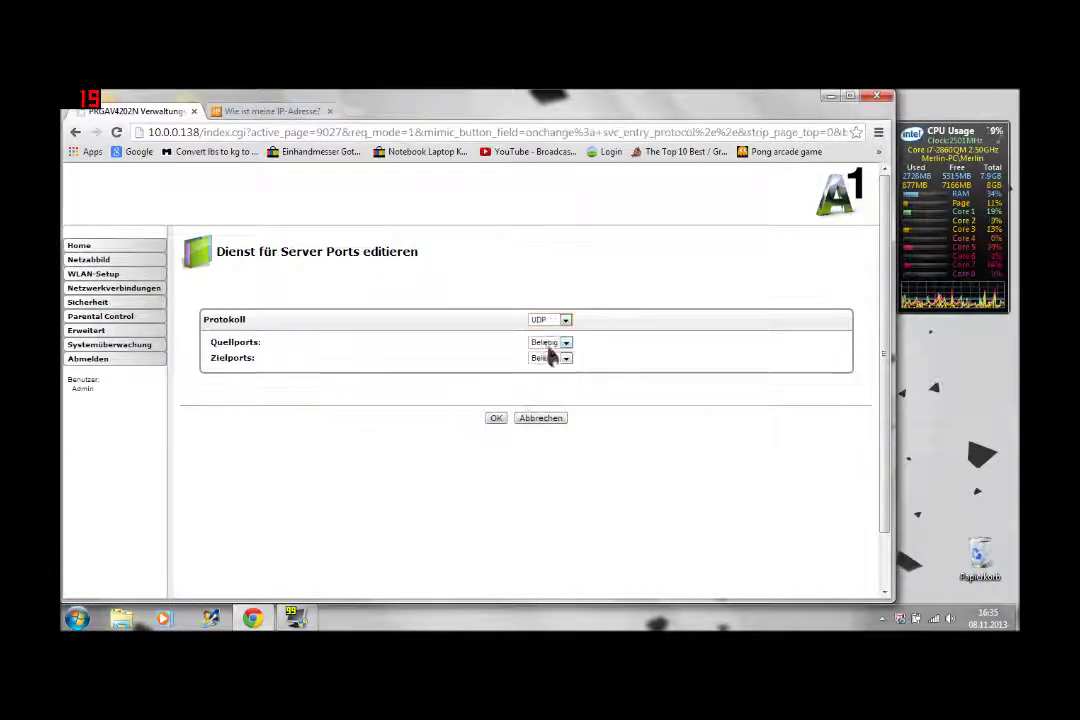
pyautogui.click(565, 358)
pyautogui.click(574, 385)
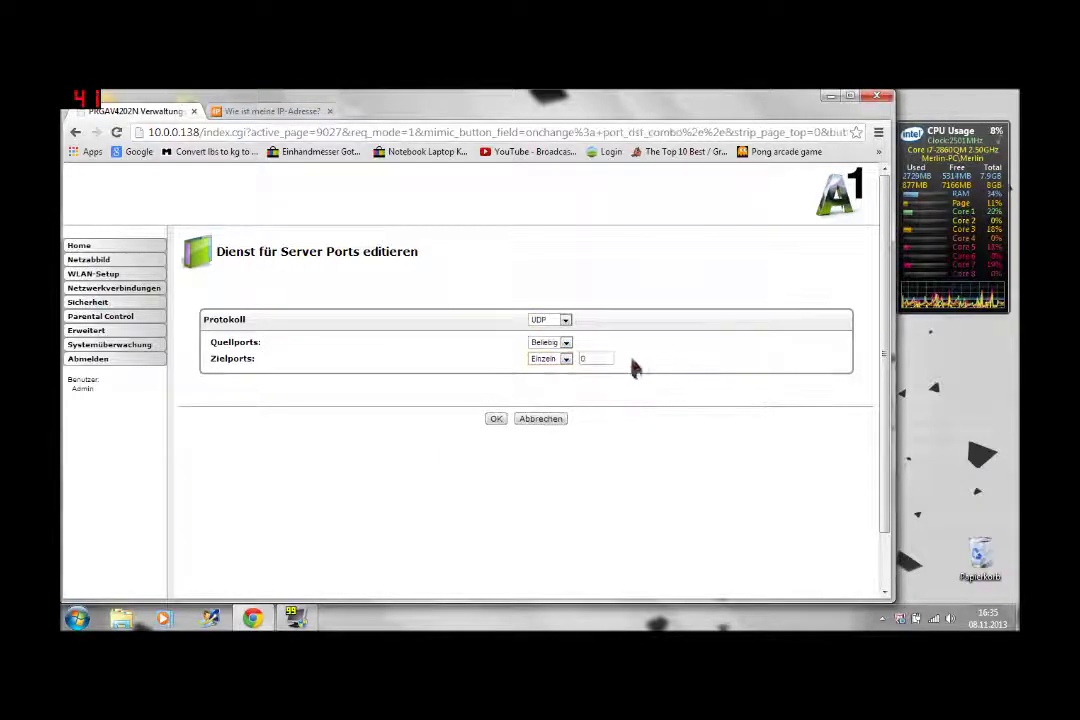
pyautogui.doubleClick(603, 357)
pyautogui.write('255')
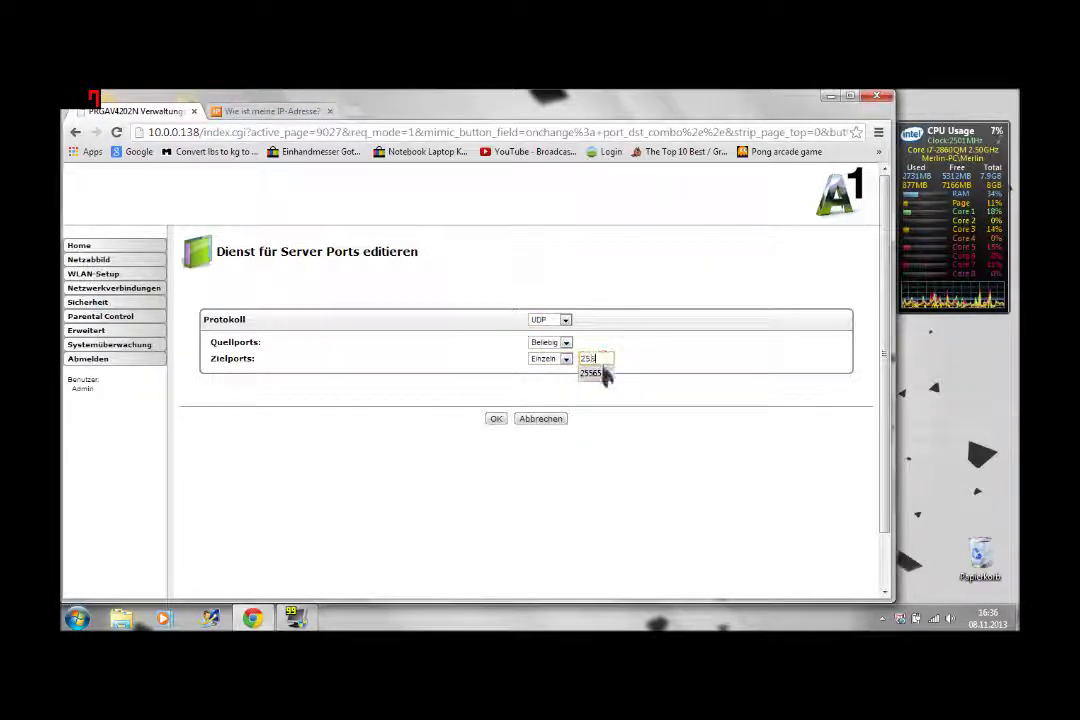
pyautogui.click(600, 373)
pyautogui.click(494, 419)
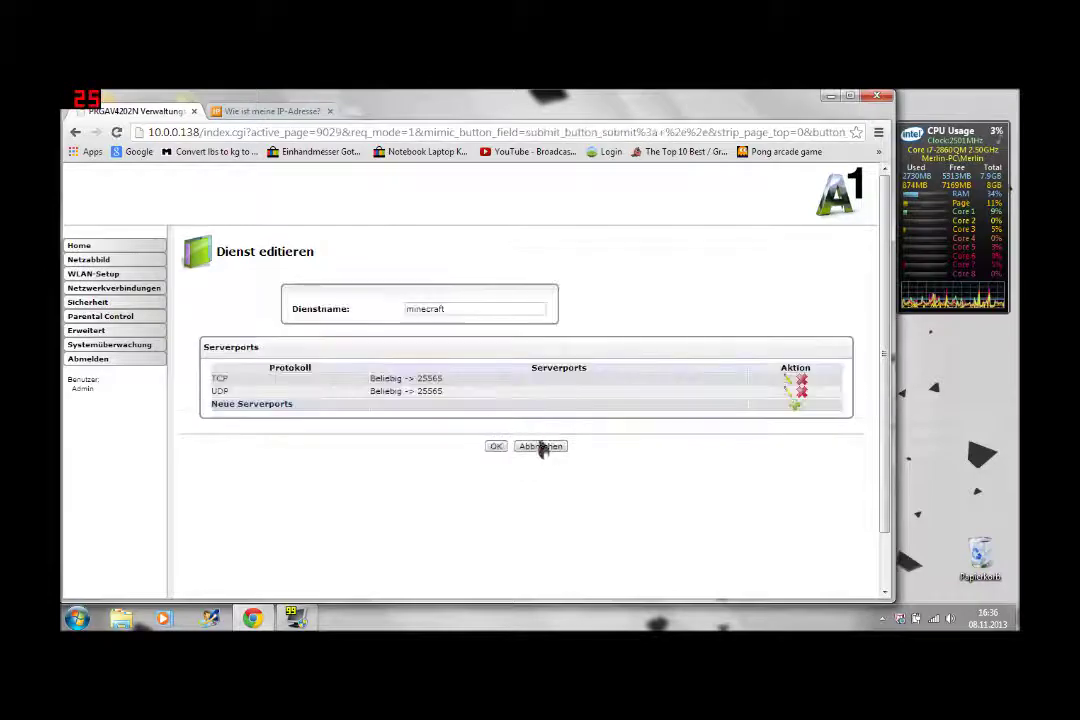
# Step: Confirm the minecraft service and save the new port forwarding rule
pyautogui.click(499, 447)
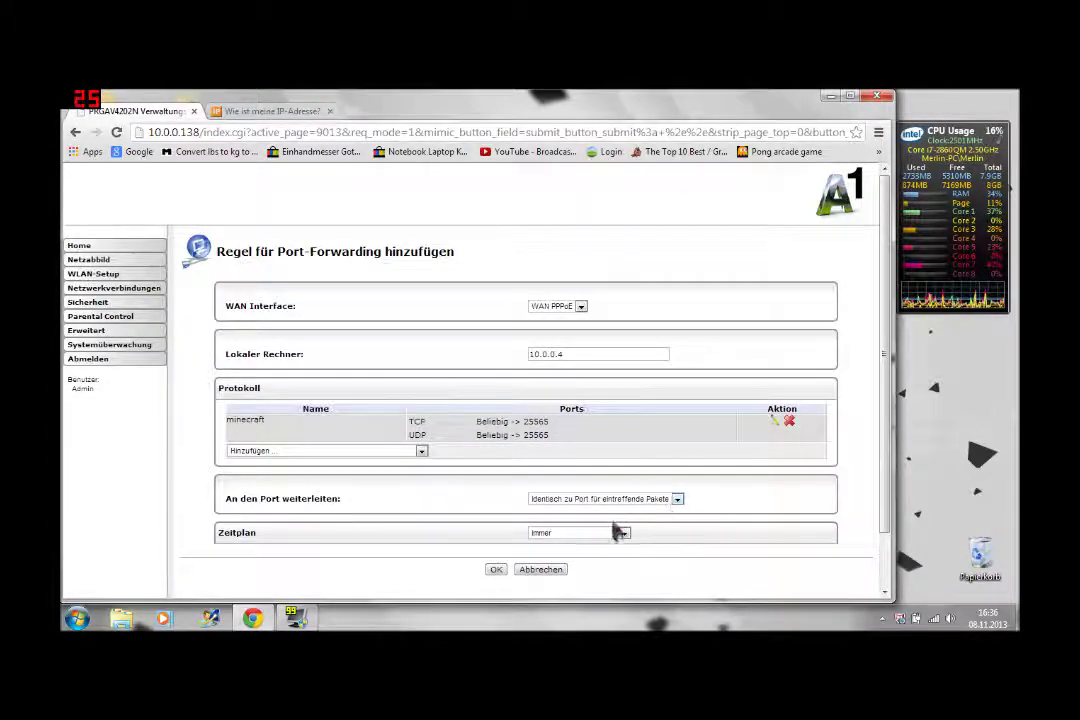
pyautogui.click(497, 571)
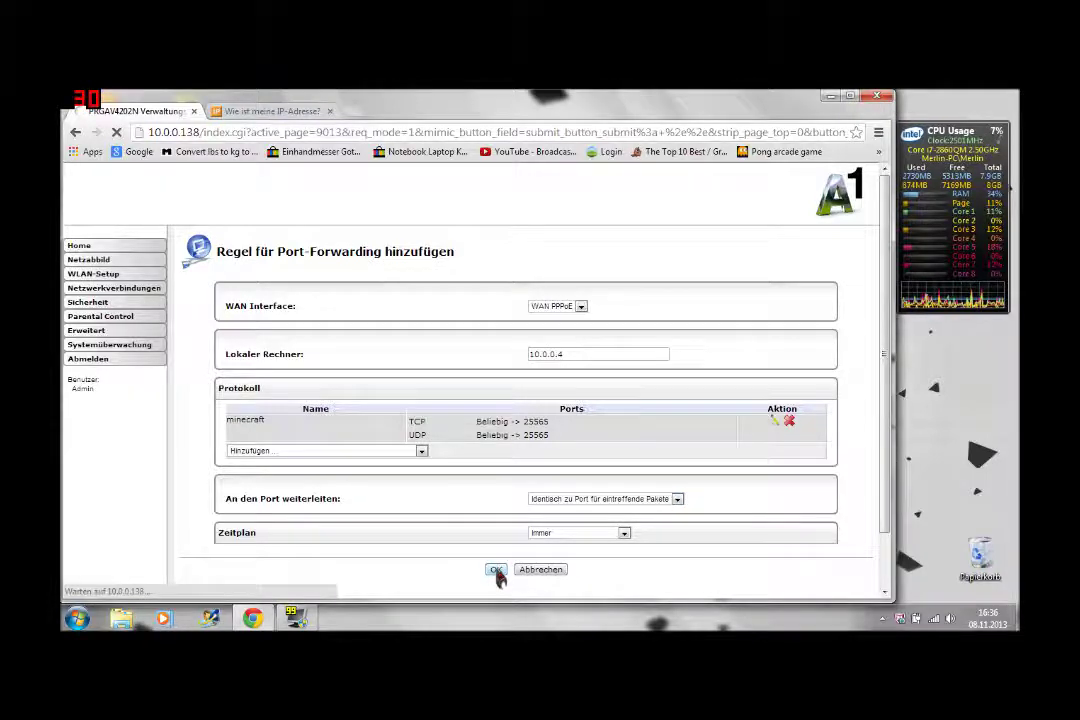
# Step: Open the newly added lowercase minecraft rule in the port forwarding list for editing
pyautogui.scroll(-1, 412, 518)
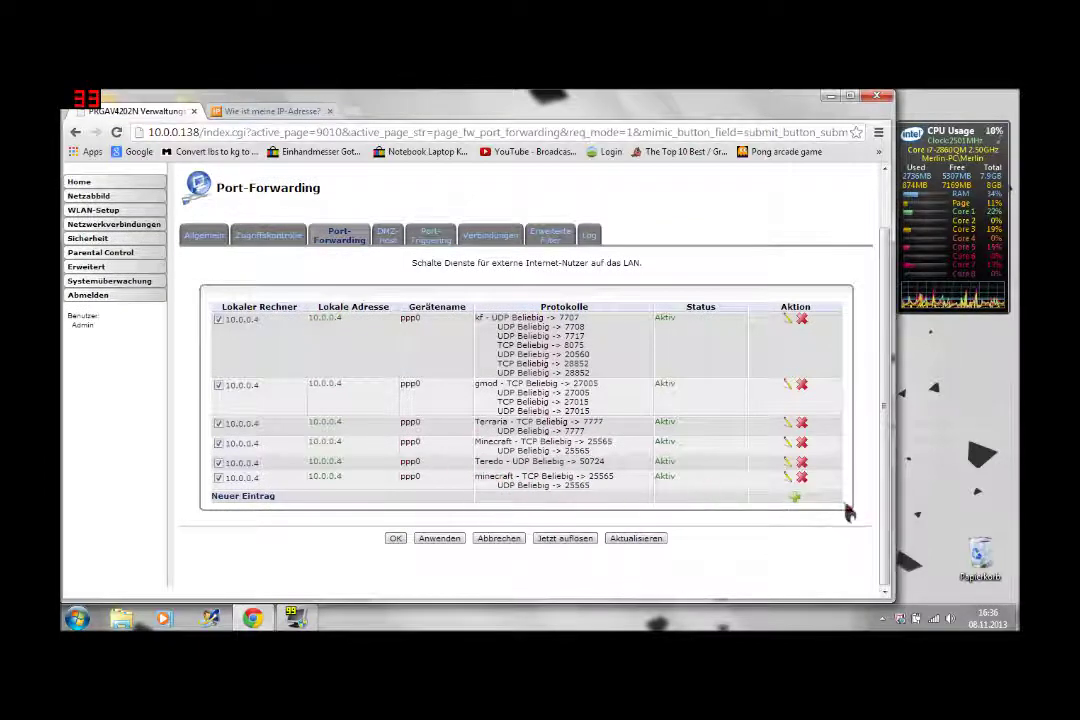
pyautogui.click(787, 477)
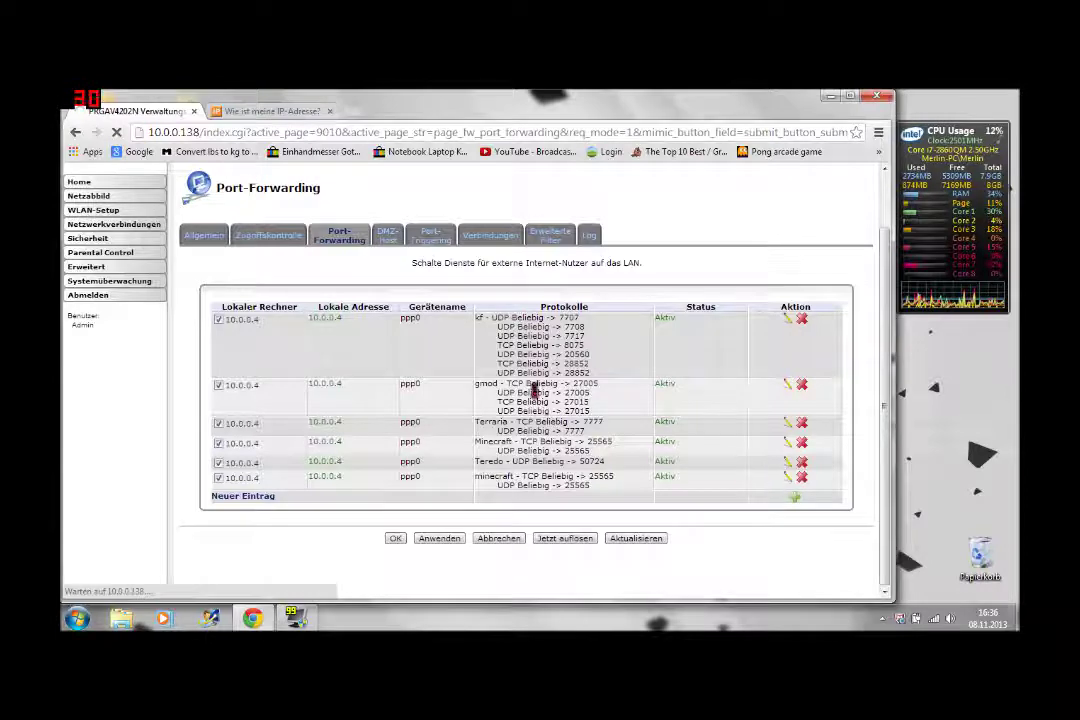